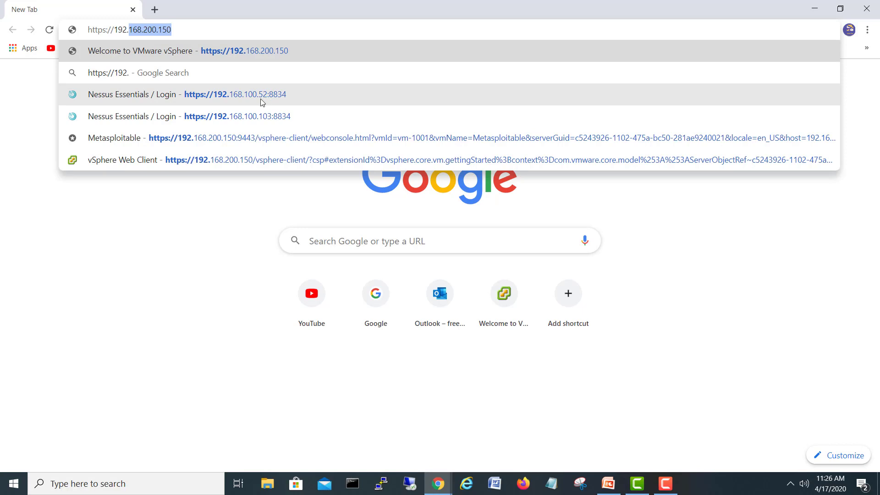
Open the Nessus Essentials console at 192.168.100.52:8834 from the address-bar suggestion
{"action": "left_click", "coordinate": [259, 101]}
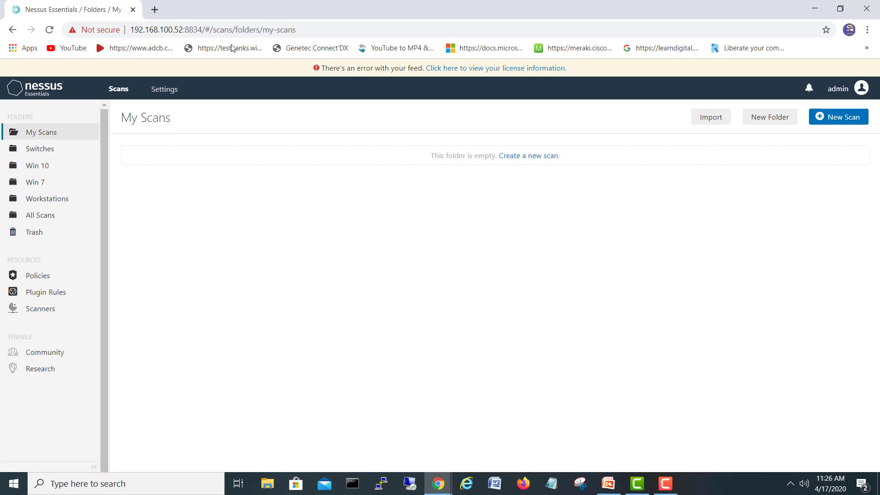
Create a new scan folder called 'Esxi Server' and switch to it
{"action": "left_click_drag", "start_coordinate": [202, 31], "coordinate": [186, 32]}
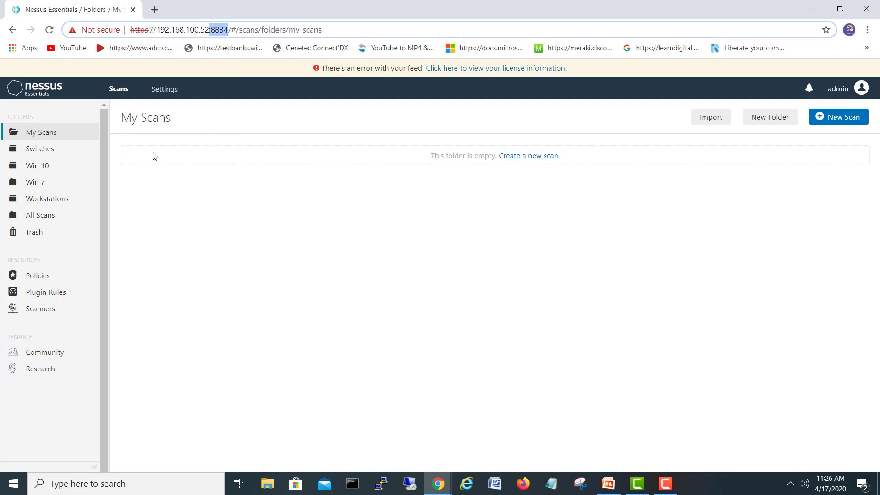
{"action": "left_click", "coordinate": [59, 139]}
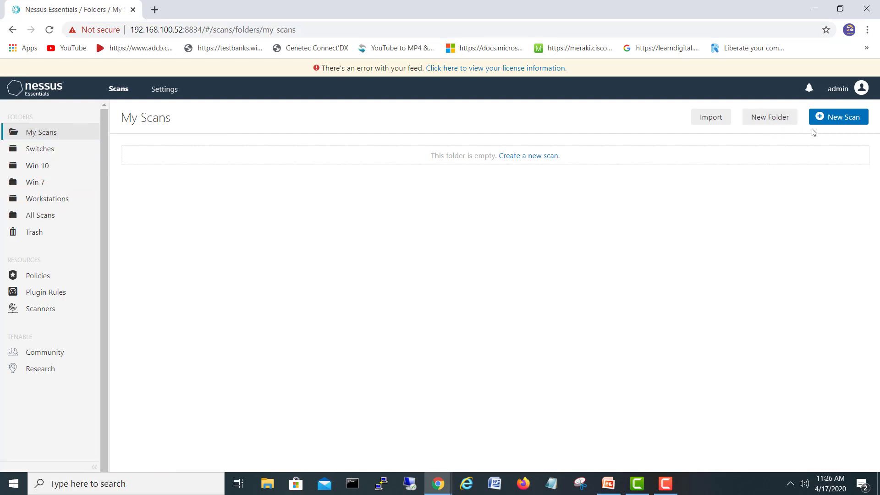
{"action": "left_click", "coordinate": [781, 120]}
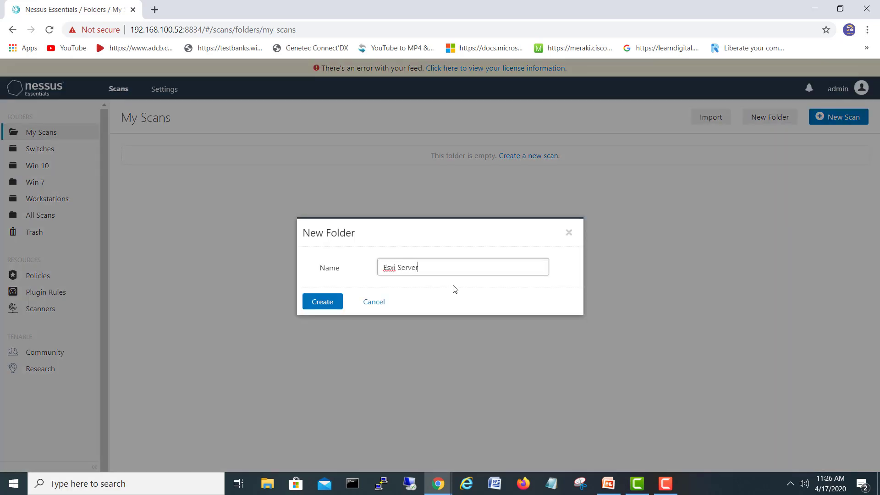
{"action": "left_click", "coordinate": [326, 302]}
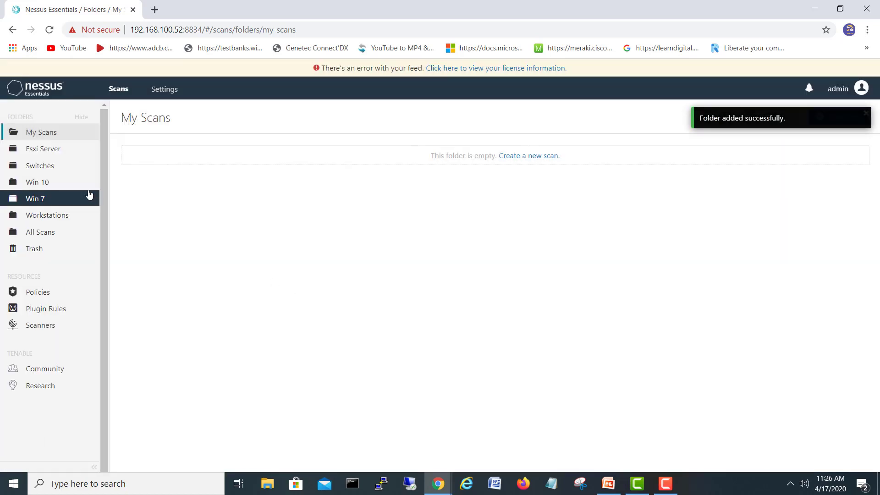
{"action": "left_click", "coordinate": [68, 152]}
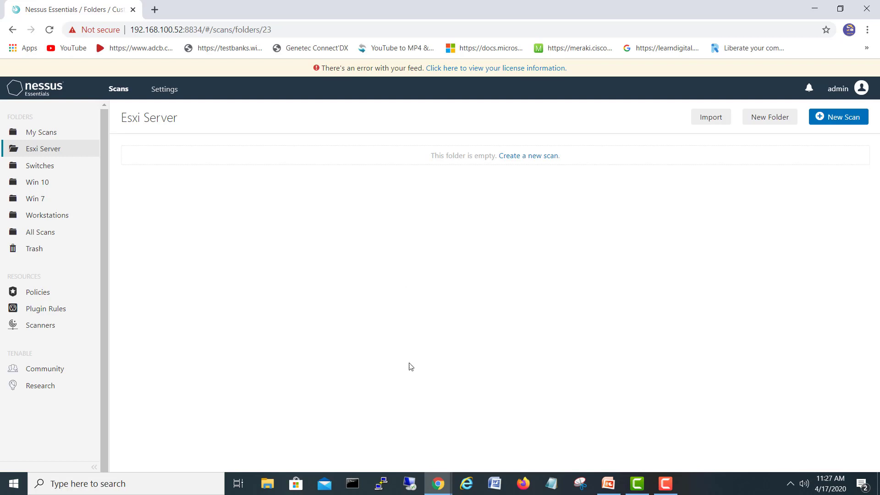
In vSphere, open Configure > System > Security Profile for host 192.168.200.103
{"action": "mouse_move", "coordinate": [438, 483]}
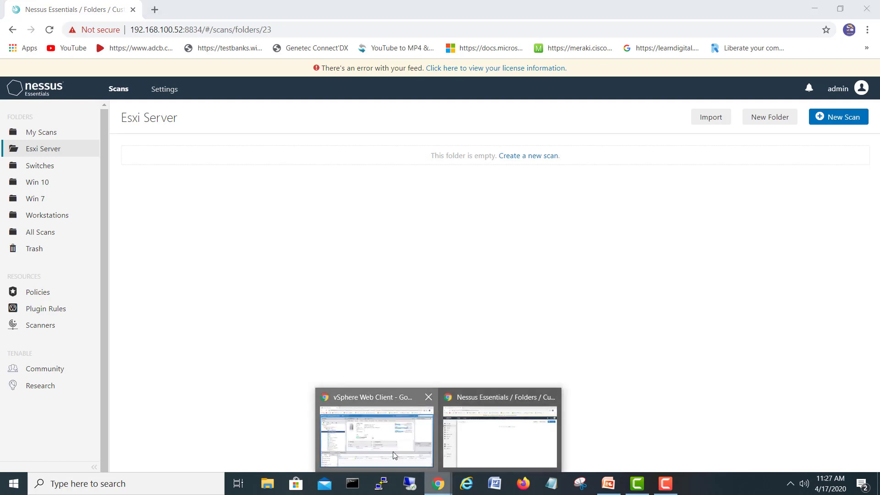
{"action": "left_click", "coordinate": [395, 456]}
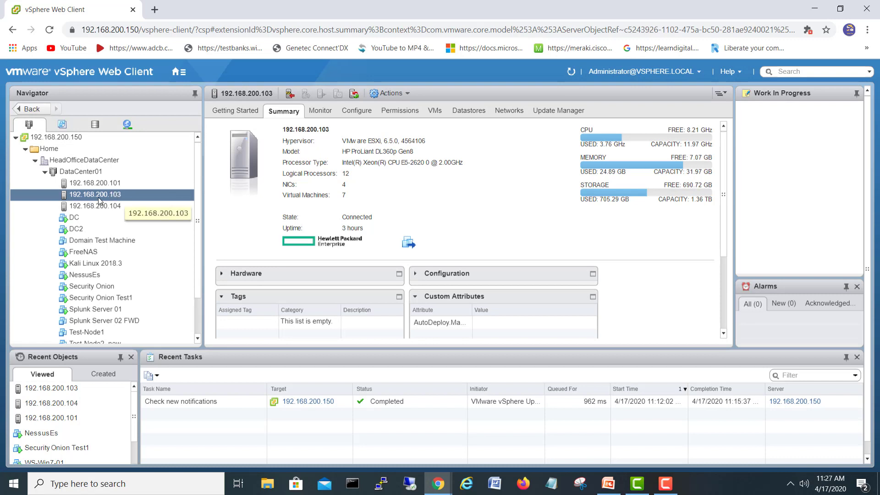
{"action": "left_click", "coordinate": [349, 113]}
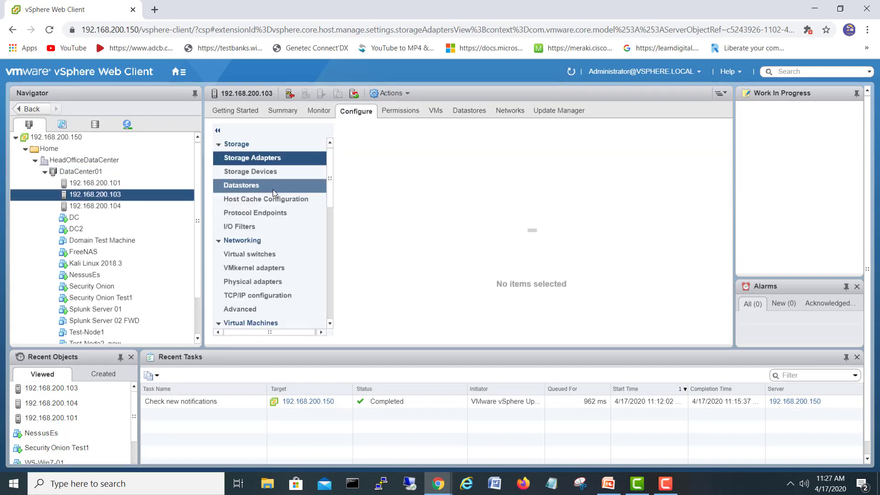
{"action": "left_click_drag", "start_coordinate": [334, 158], "coordinate": [327, 231]}
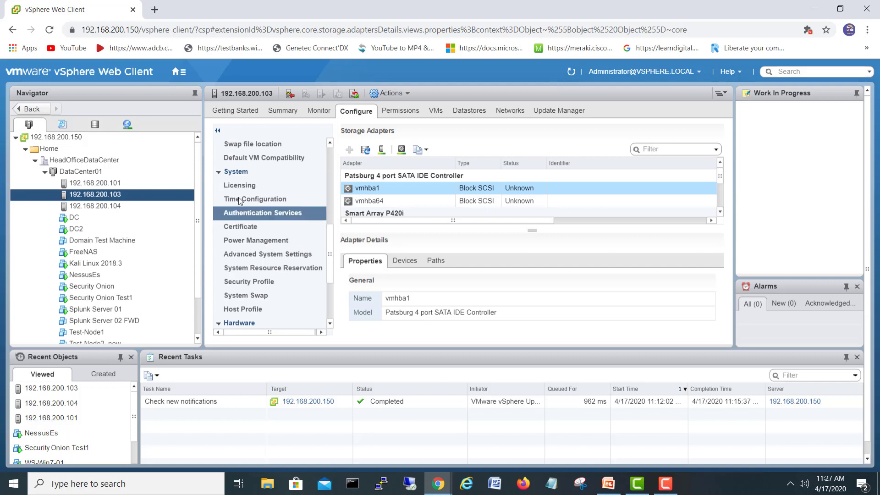
{"action": "left_click", "coordinate": [238, 173]}
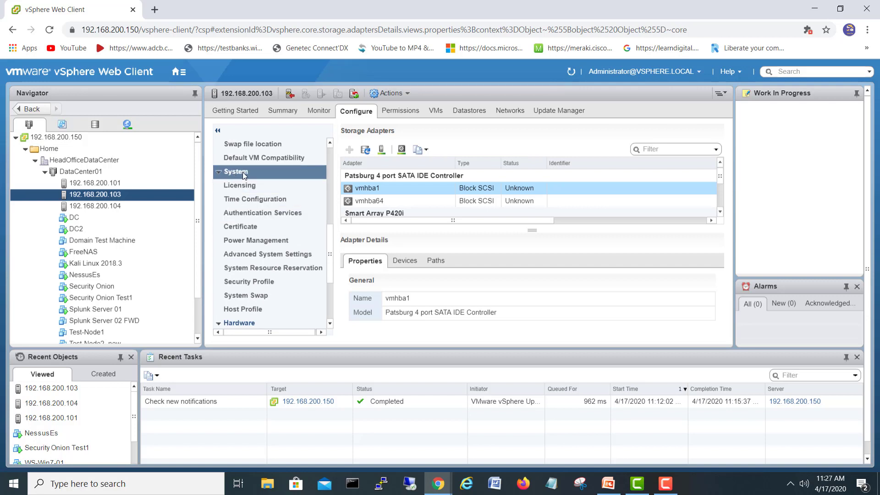
{"action": "left_click", "coordinate": [256, 285]}
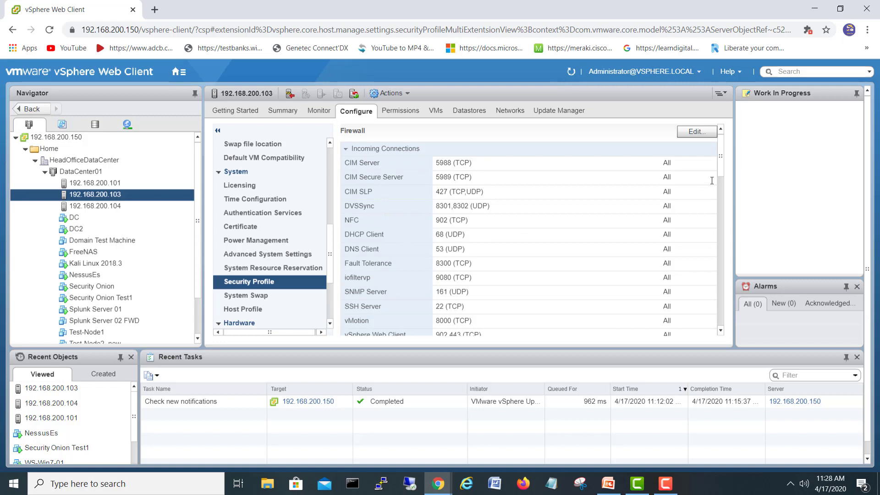
Select the stopped SSH service and open the Edit Security Profile dialog
{"action": "left_click_drag", "start_coordinate": [723, 166], "coordinate": [716, 256]}
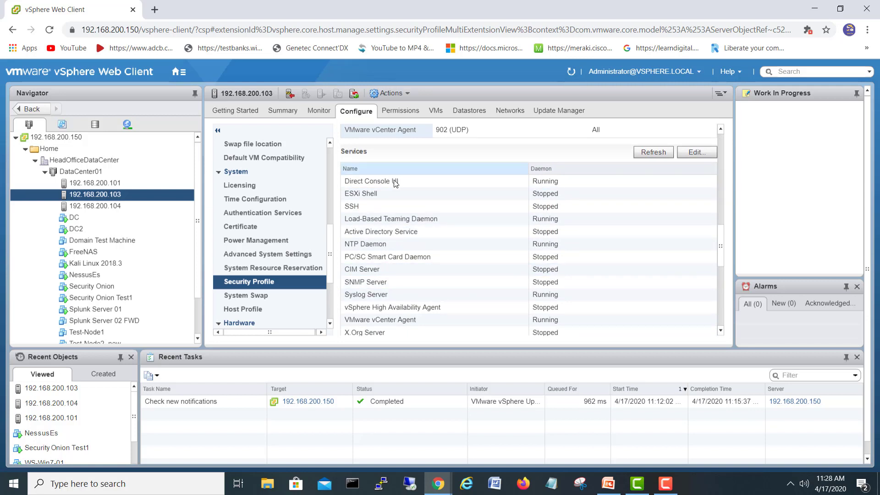
{"action": "left_click", "coordinate": [380, 208]}
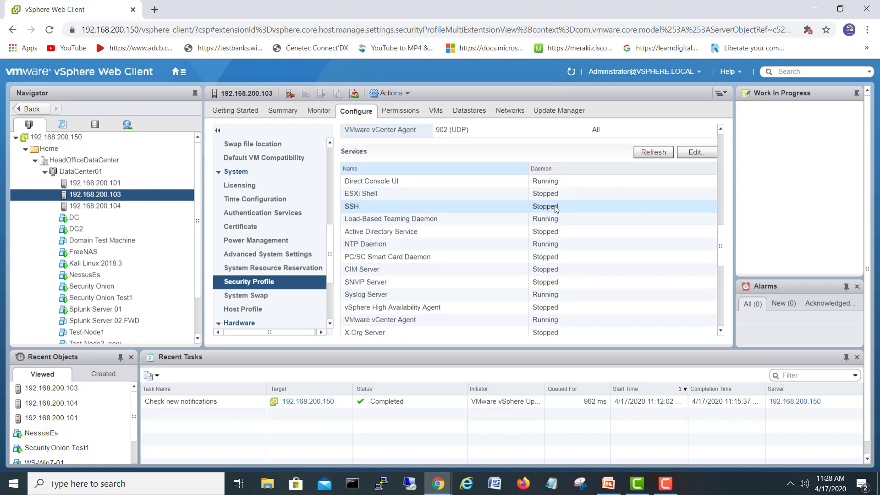
{"action": "left_click", "coordinate": [692, 153]}
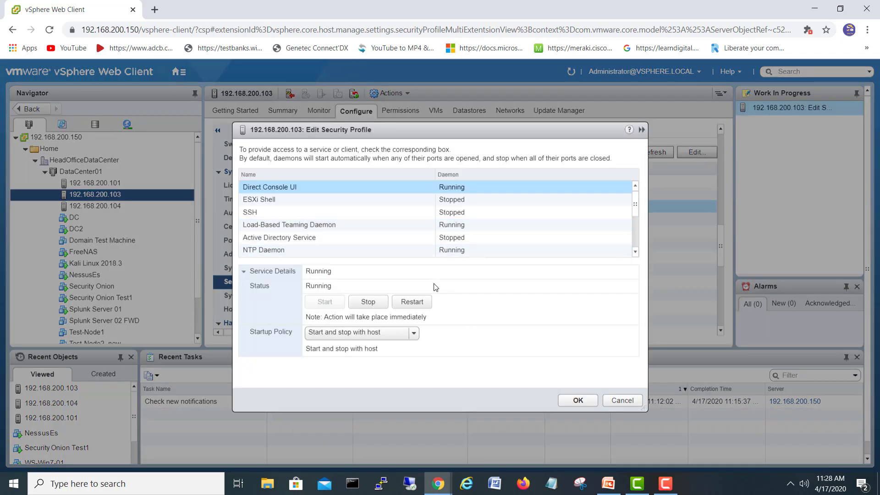
Start the SSH service on host 192.168.200.103 and save the security profile
{"action": "left_click", "coordinate": [411, 301]}
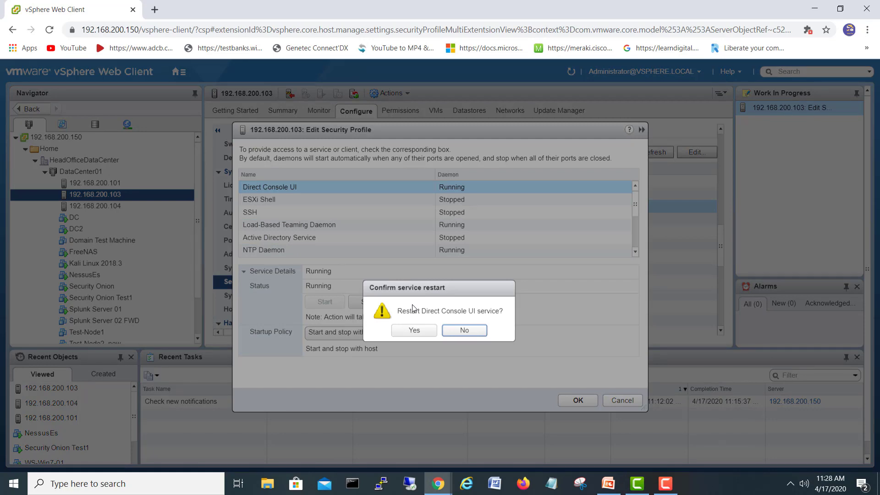
{"action": "left_click", "coordinate": [464, 330]}
{"action": "left_click", "coordinate": [292, 213]}
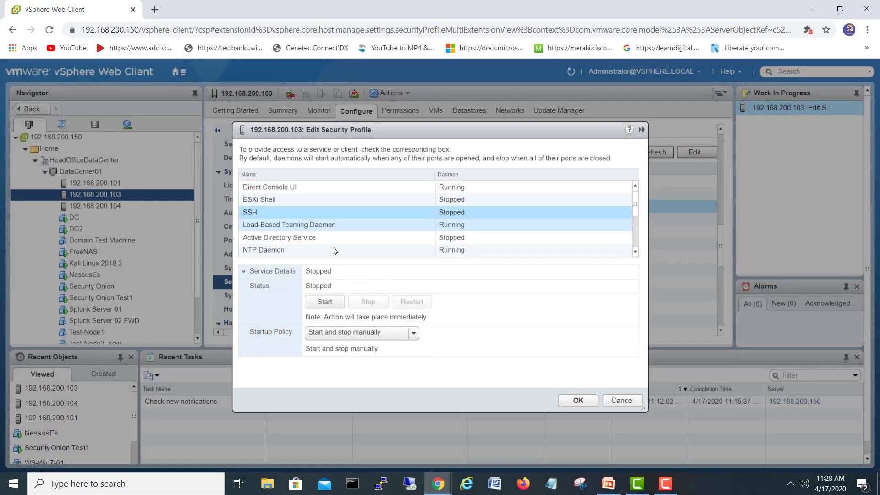
{"action": "left_click", "coordinate": [325, 302]}
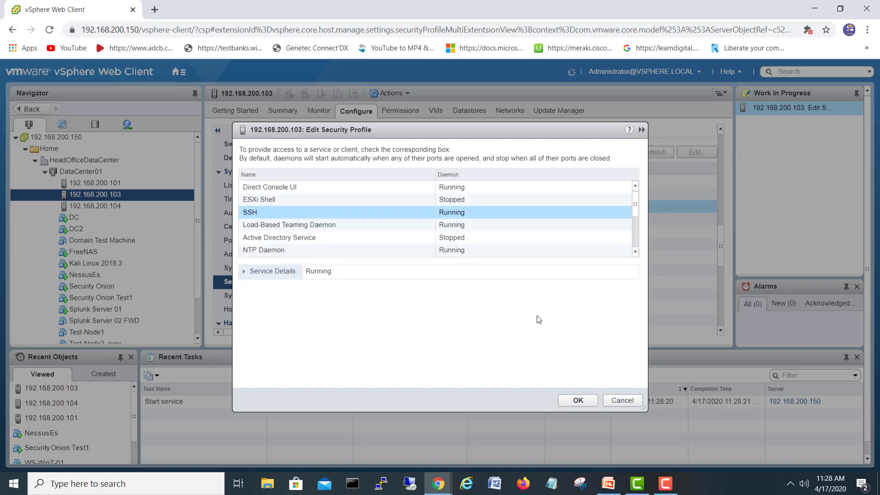
{"action": "left_click", "coordinate": [577, 401]}
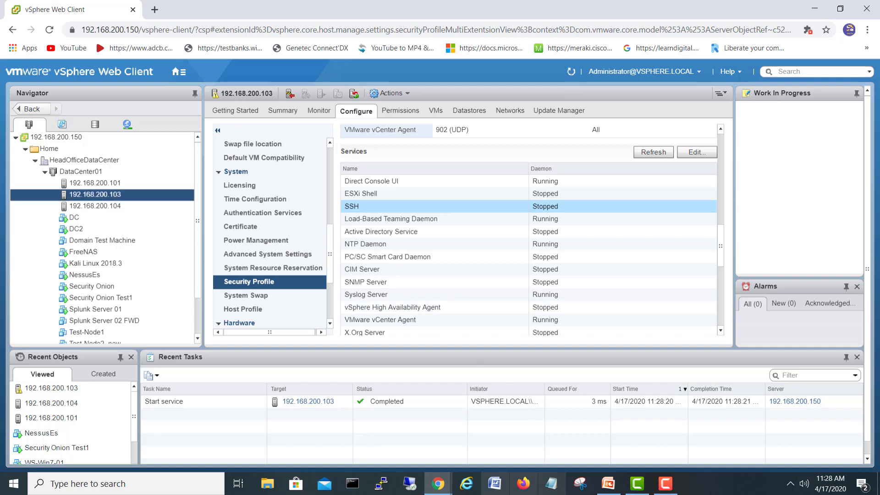
{"action": "left_click", "coordinate": [381, 483]}
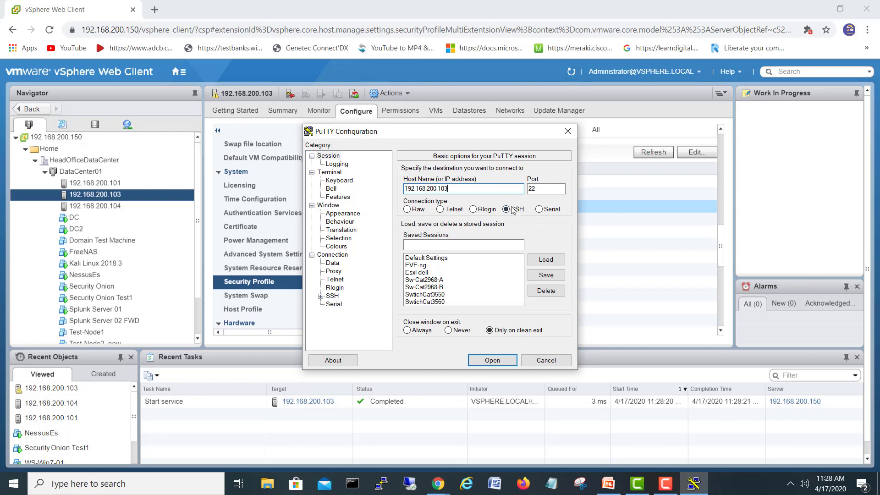
SSH into 192.168.200.103, accept the host key, log in as root, then close the session
{"action": "left_click", "coordinate": [492, 360]}
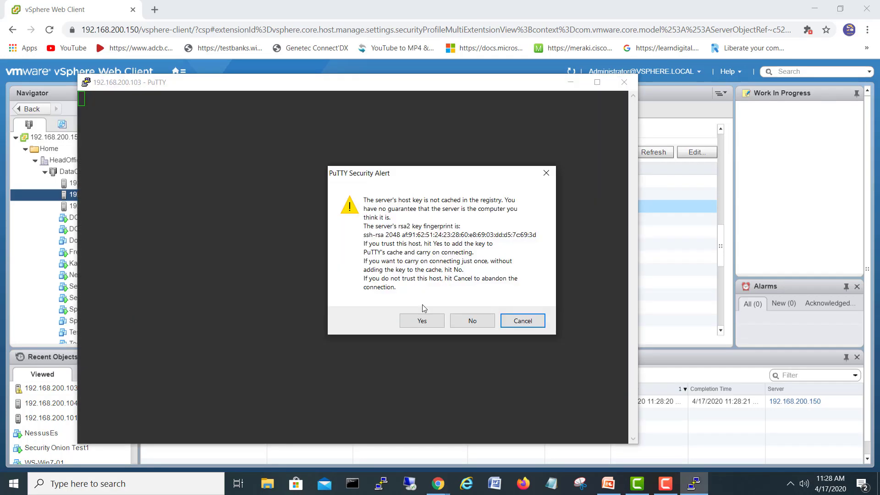
{"action": "left_click", "coordinate": [421, 318]}
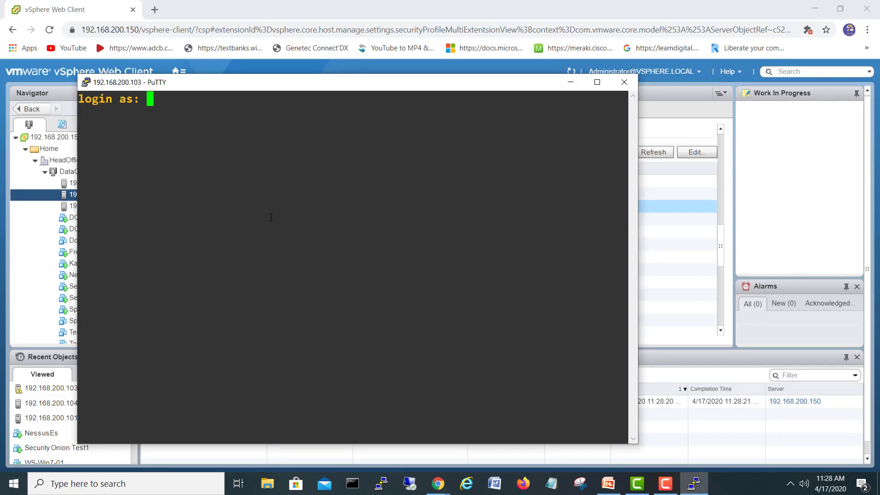
{"action": "type", "text": "root"}
{"action": "key", "text": "Return"}
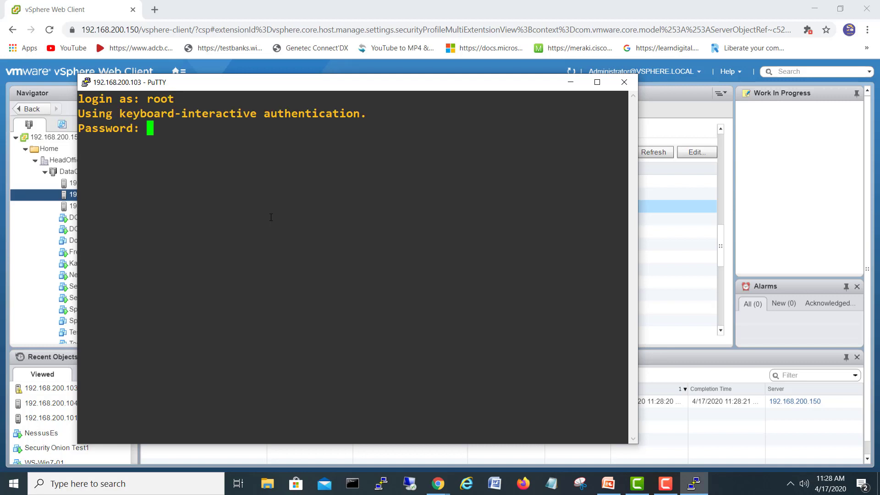
{"action": "key", "text": "Return"}
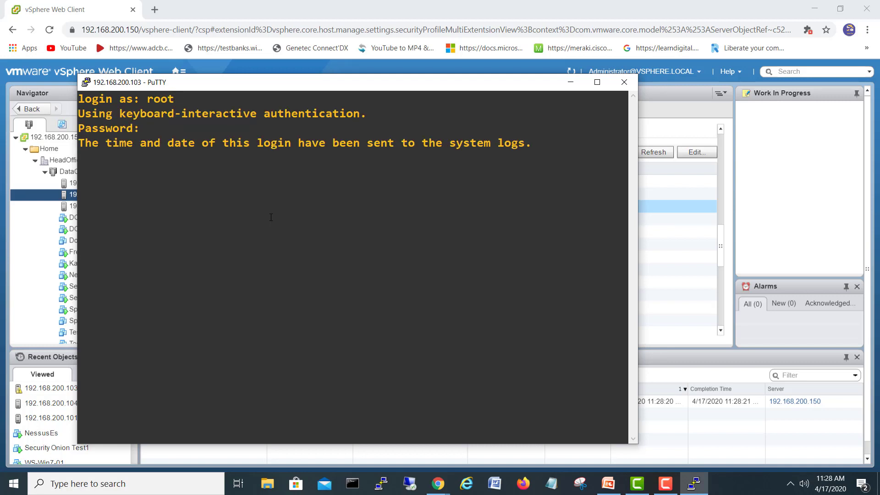
{"action": "left_click", "coordinate": [624, 82]}
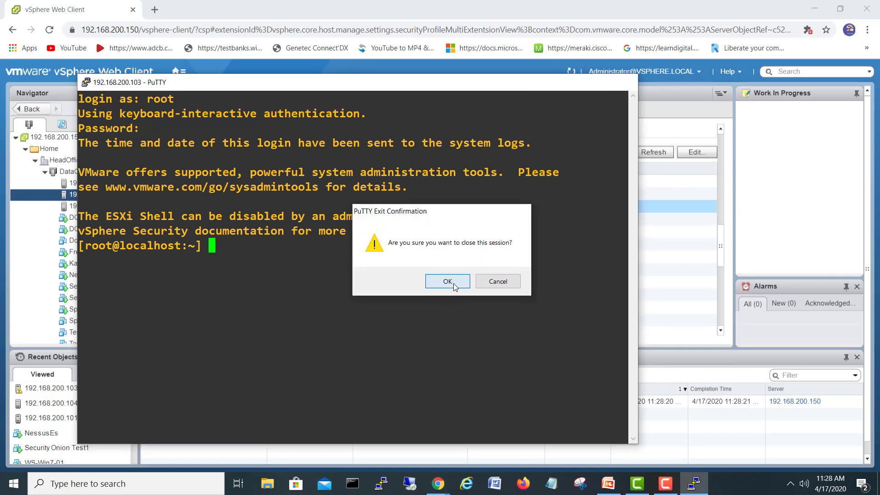
{"action": "left_click", "coordinate": [448, 282]}
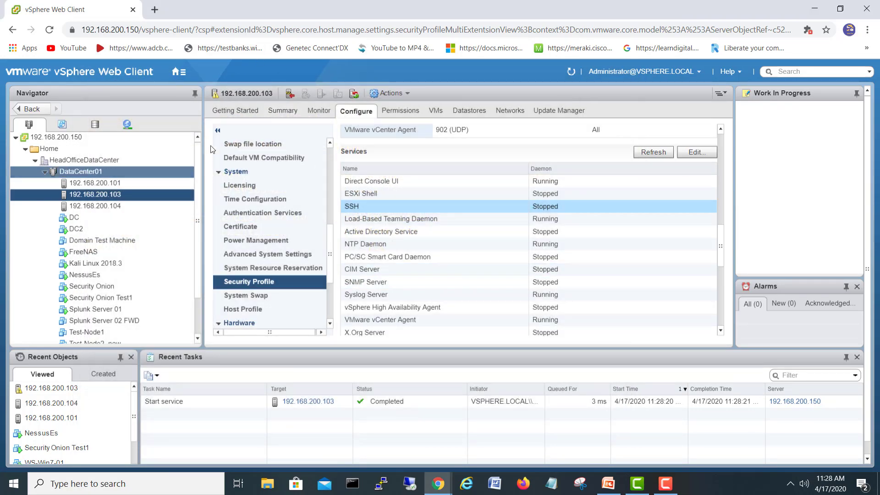
Refresh vSphere and suppress the host's SSH-enabled shell access warning
{"action": "left_click", "coordinate": [571, 73]}
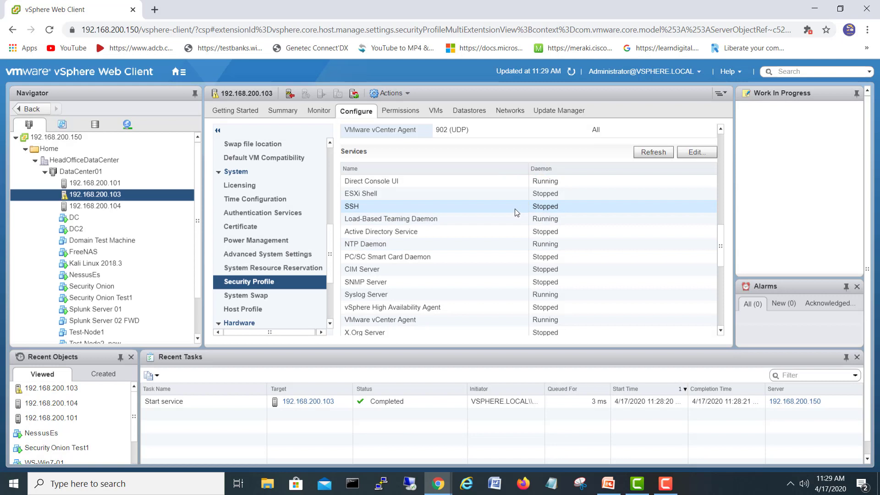
{"action": "left_click", "coordinate": [513, 207]}
{"action": "left_click", "coordinate": [283, 110]}
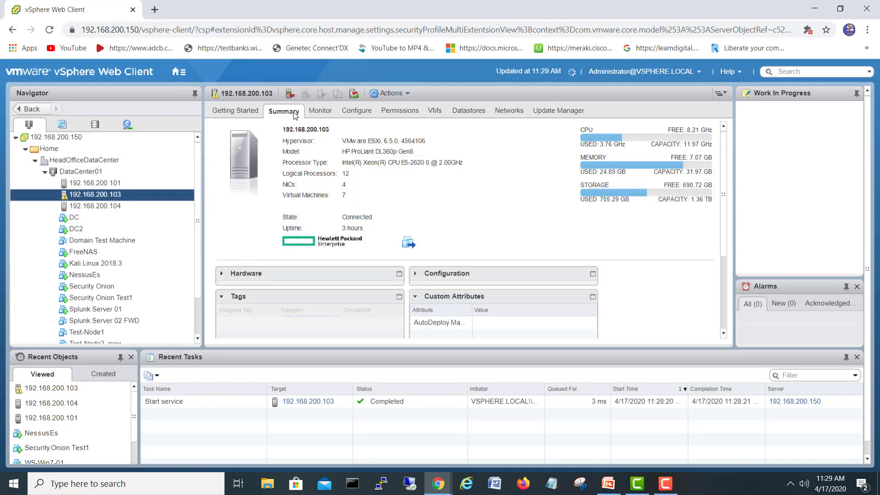
{"action": "left_click", "coordinate": [666, 484]}
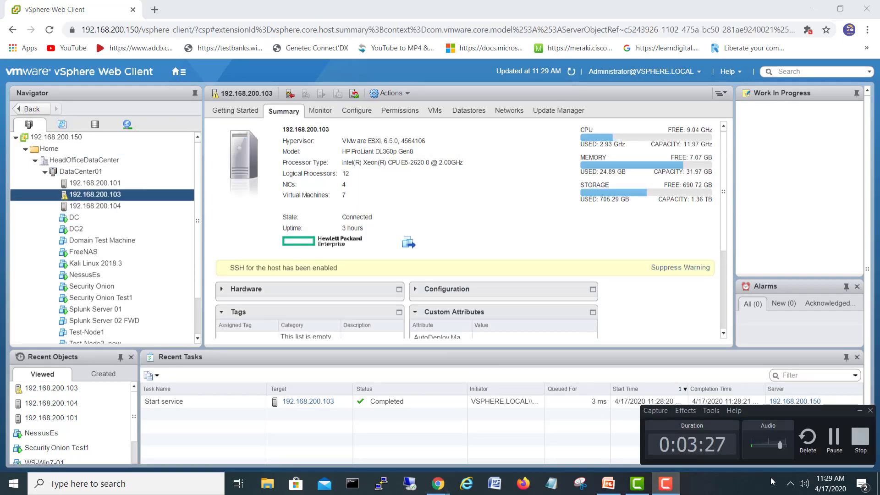
{"action": "left_click", "coordinate": [680, 268]}
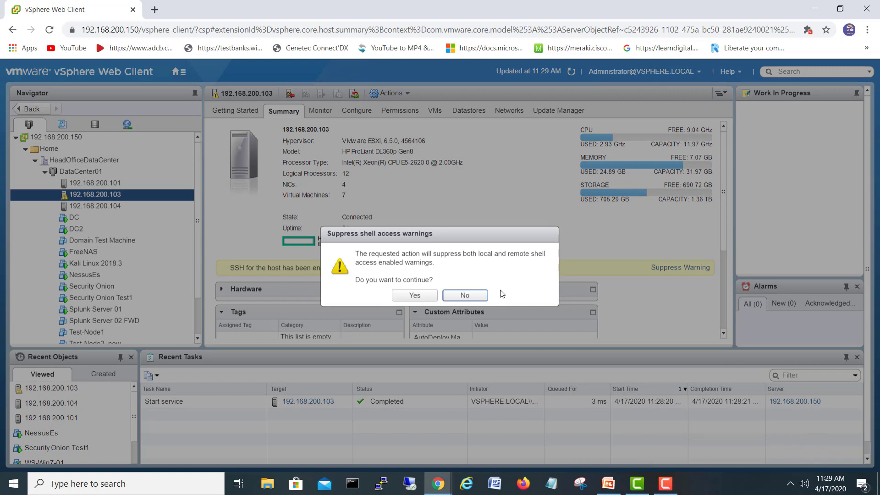
{"action": "left_click_drag", "start_coordinate": [465, 240], "coordinate": [398, 319]}
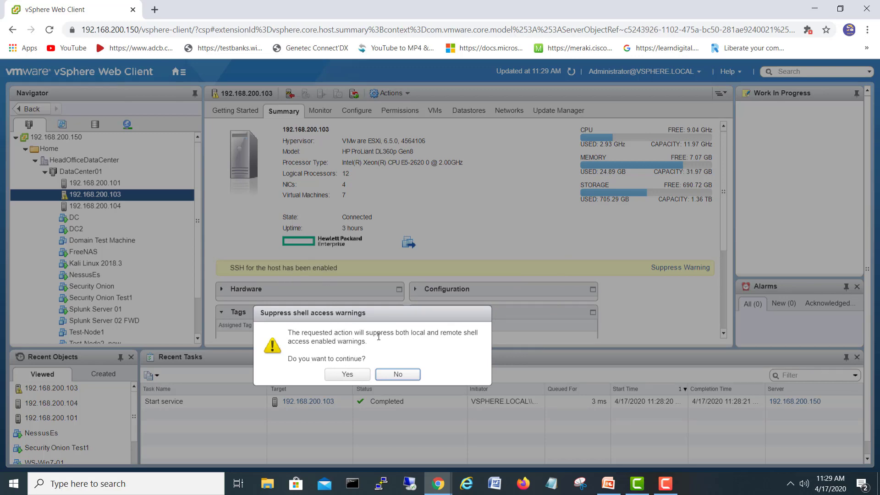
{"action": "left_click", "coordinate": [349, 375]}
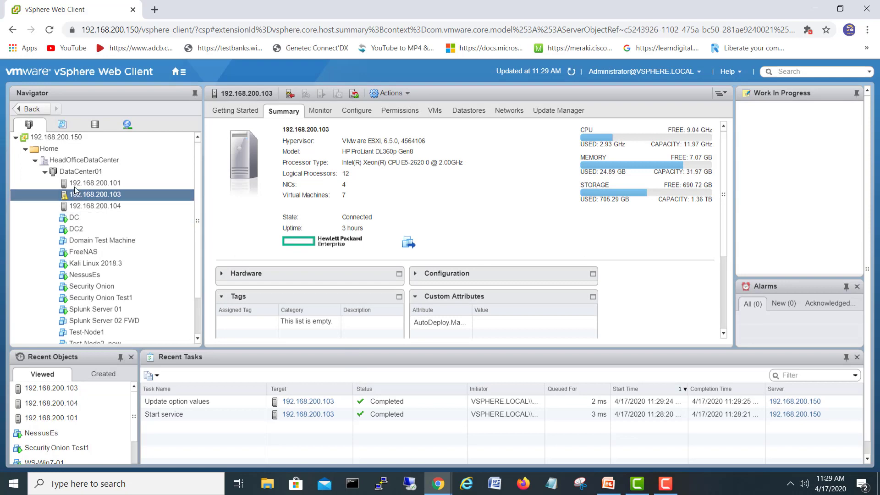
Verify SSH is running in the host's Security Profile, then minimize vSphere
{"action": "left_click", "coordinate": [104, 206]}
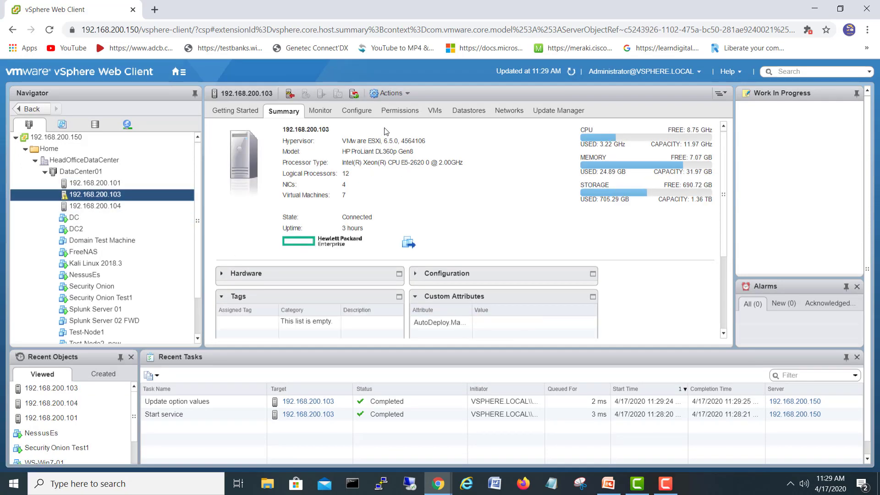
{"action": "left_click", "coordinate": [352, 112]}
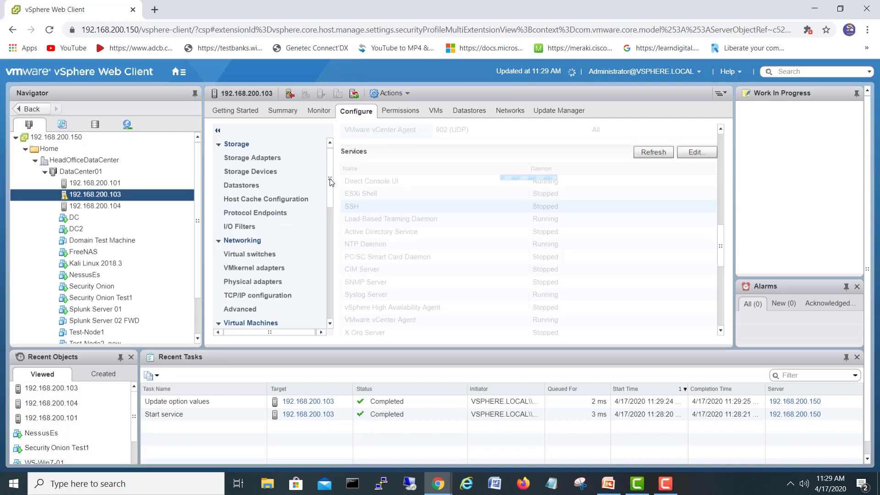
{"action": "left_click_drag", "start_coordinate": [331, 182], "coordinate": [329, 271]}
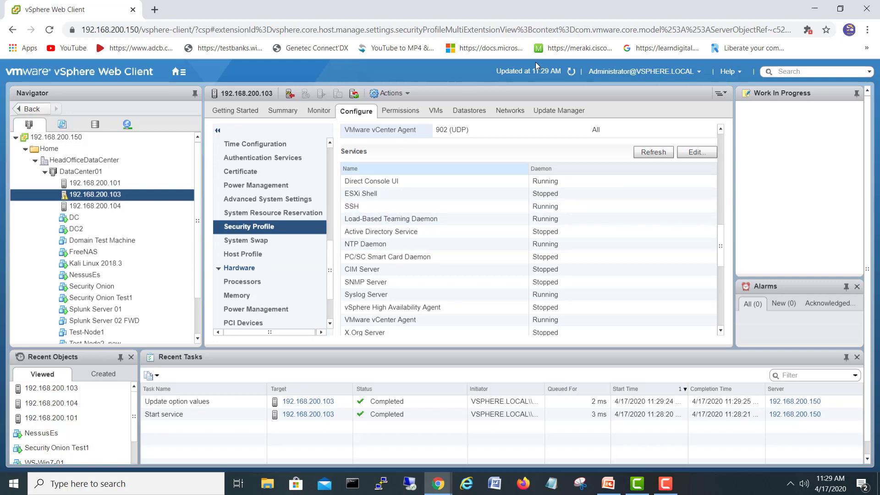
{"action": "left_click", "coordinate": [819, 11]}
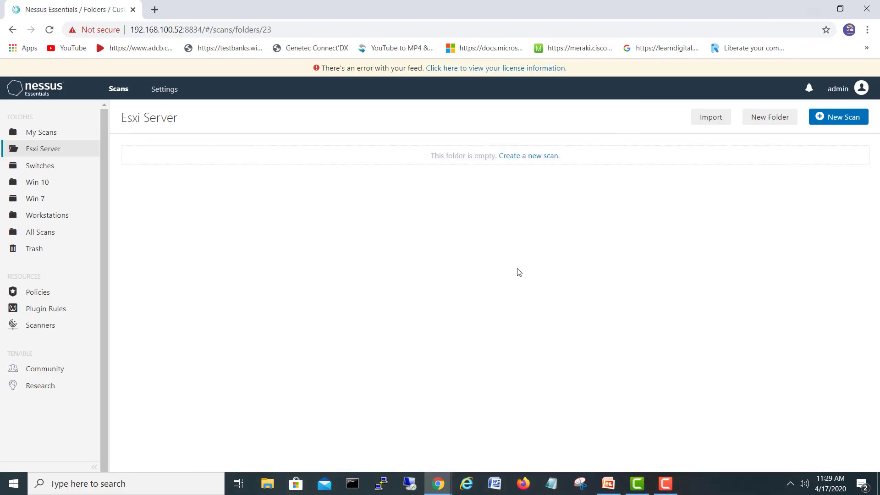
Create an Advanced Scan 'Esxi Server on HP', described 'Scanning Esxi Server', targeting 192.168.200.103
{"action": "left_click", "coordinate": [838, 117]}
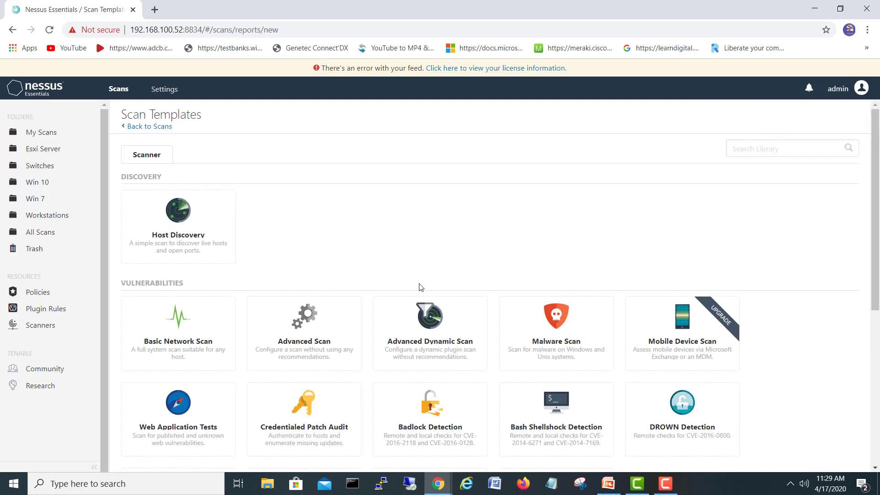
{"action": "left_click", "coordinate": [303, 326]}
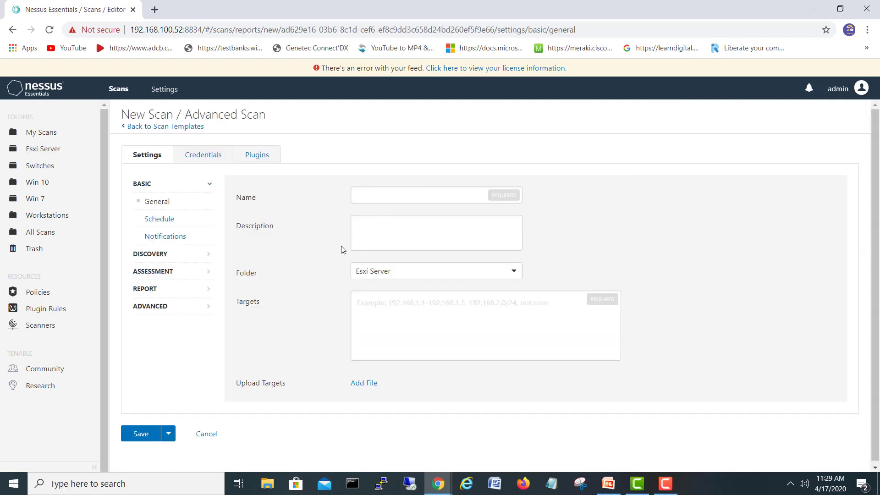
{"action": "left_click", "coordinate": [360, 195]}
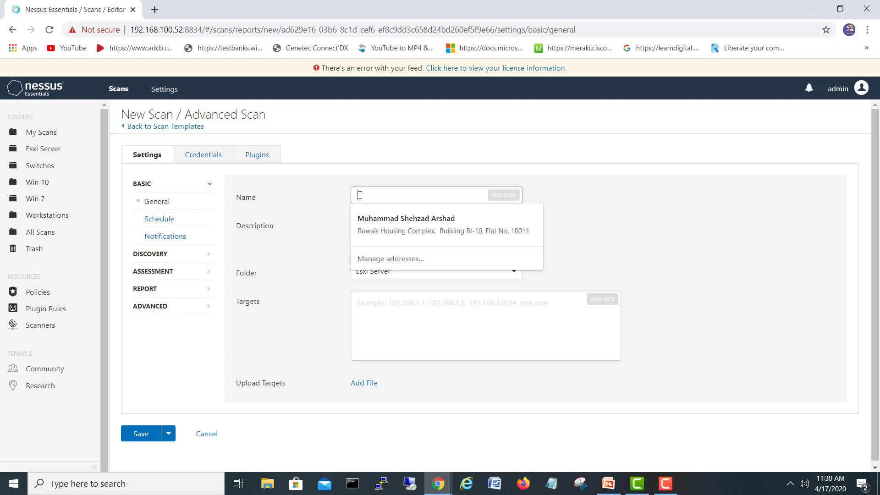
{"action": "type", "text": "Esxi Server on HP"}
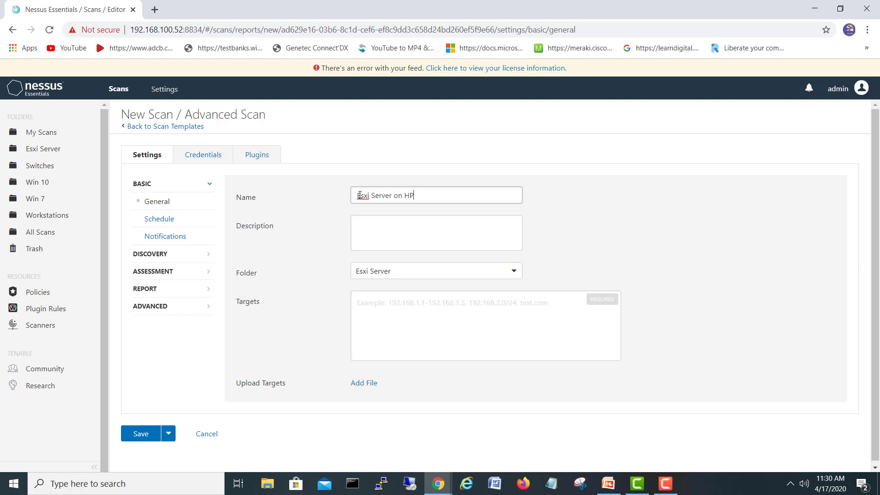
{"action": "left_click", "coordinate": [381, 226]}
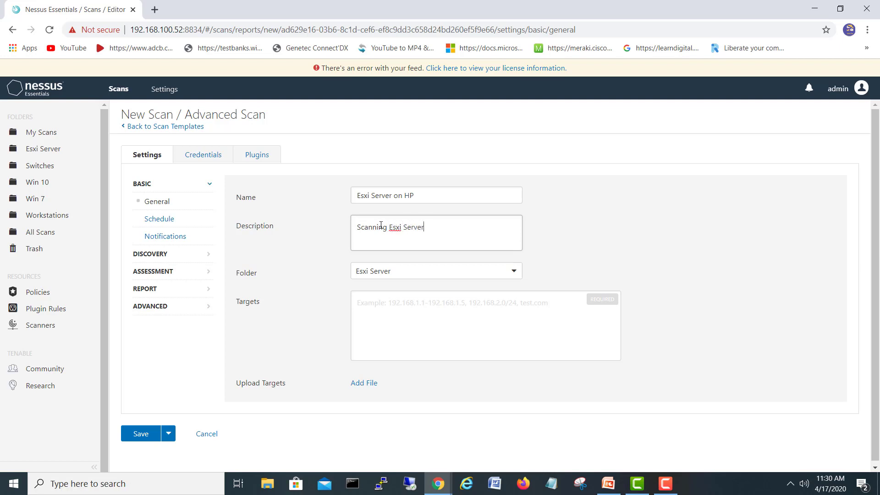
{"action": "left_click", "coordinate": [415, 307]}
{"action": "type", "text": "192.168.200.103"}
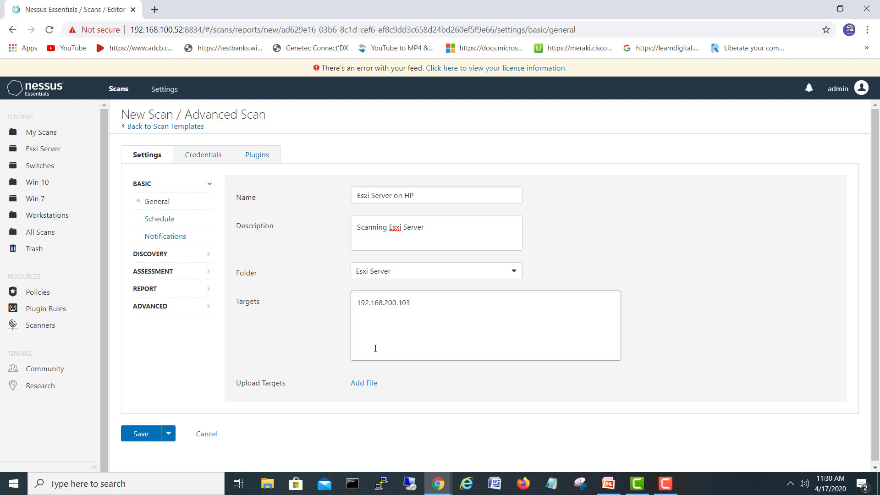
Add SSH credentials to the scan with the password authentication method
{"action": "left_click", "coordinate": [198, 161]}
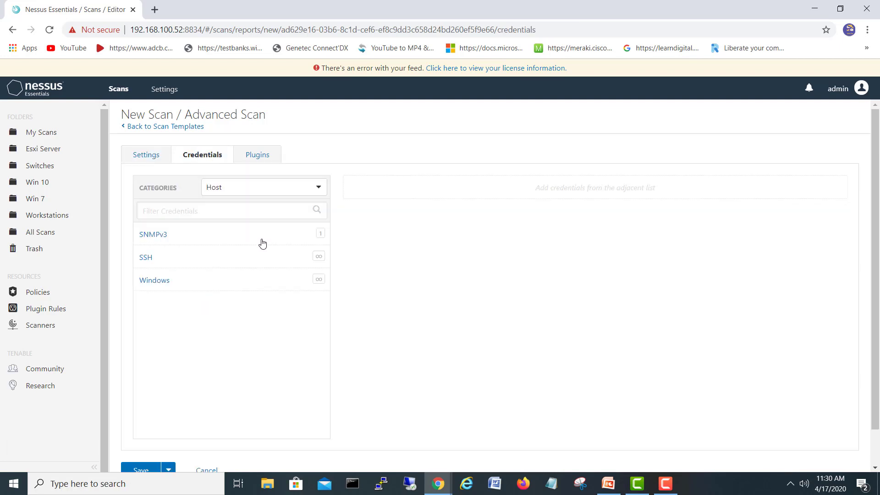
{"action": "left_click", "coordinate": [224, 261]}
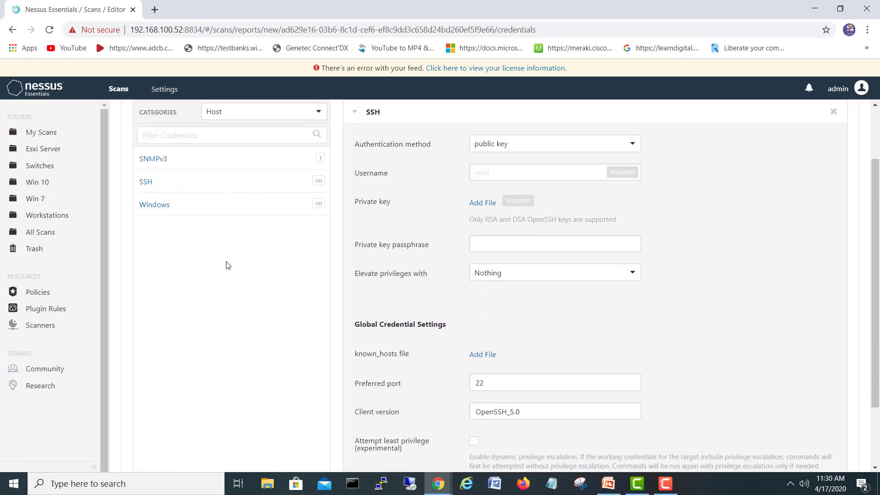
{"action": "left_click", "coordinate": [516, 148]}
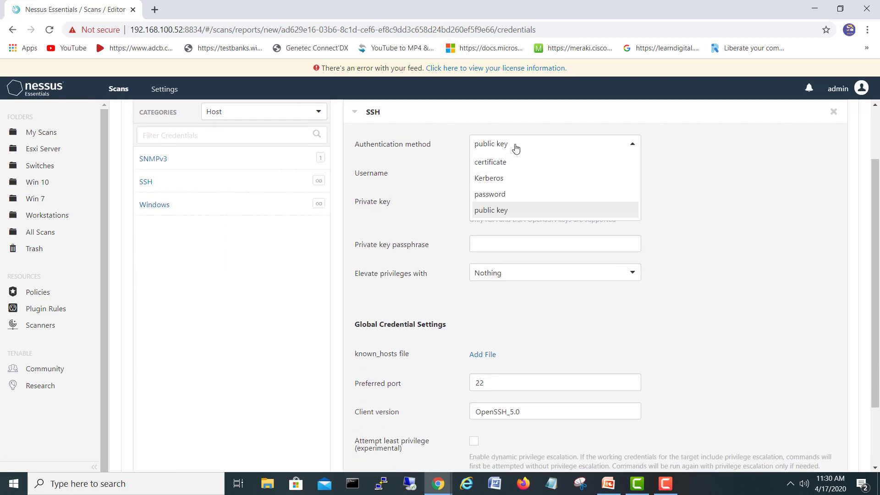
{"action": "left_click", "coordinate": [502, 197]}
Enter username root and the account password, keeping privilege elevation at Nothing
{"action": "left_click", "coordinate": [506, 178]}
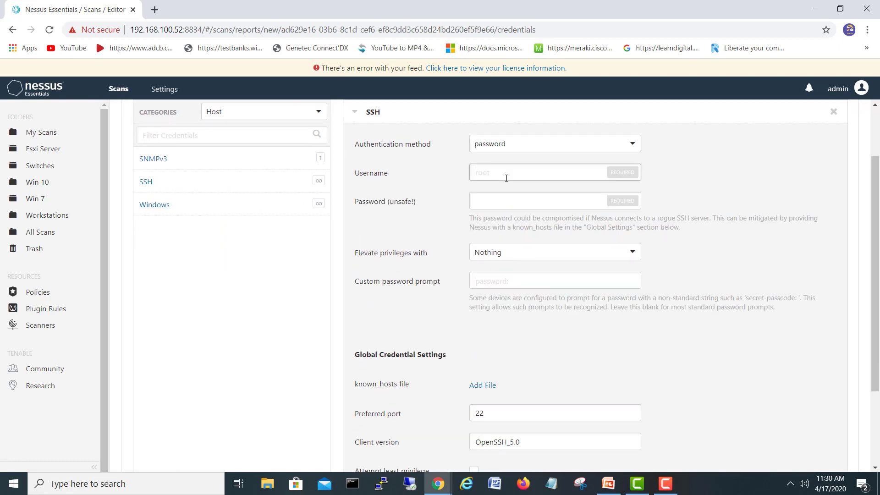
{"action": "type", "text": "root"}
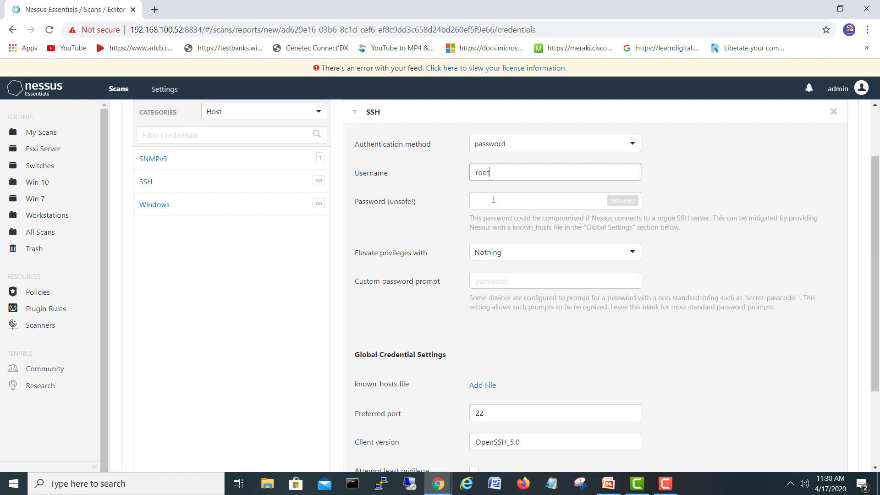
{"action": "left_click", "coordinate": [494, 200]}
{"action": "type", "text": "•••"}
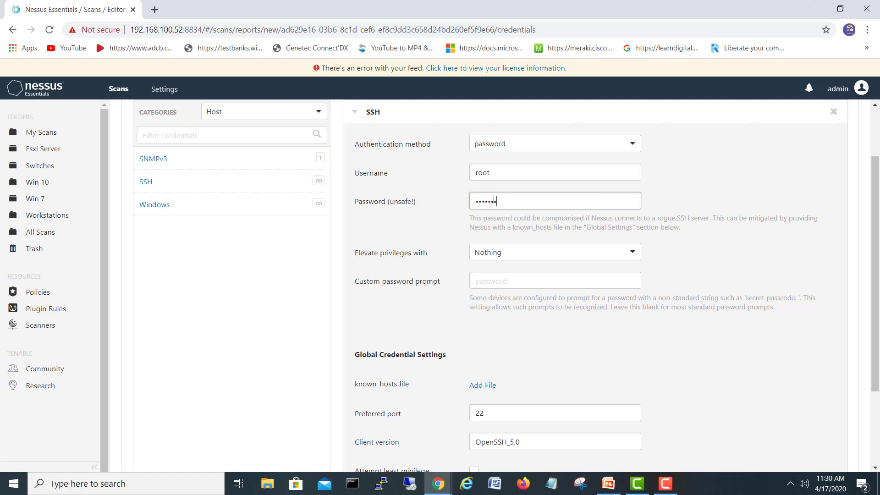
{"action": "left_click", "coordinate": [540, 260]}
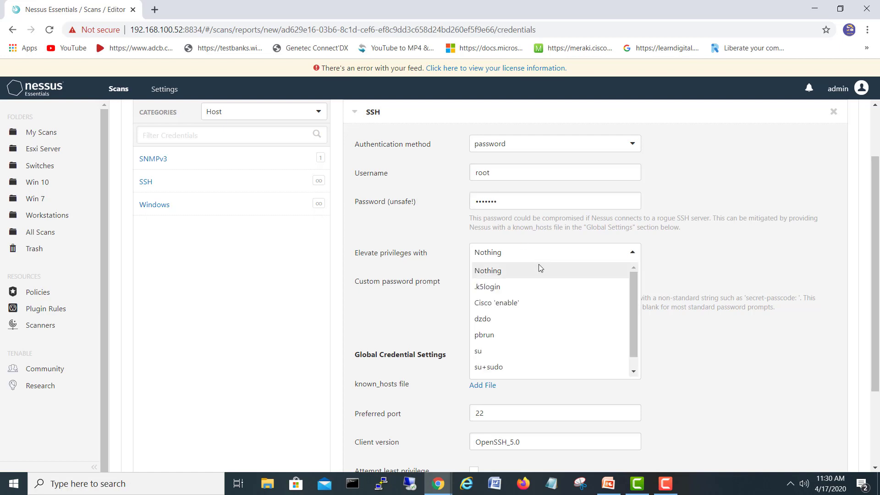
{"action": "mouse_move", "coordinate": [635, 282]}
{"action": "left_mouse_down"}
{"action": "mouse_move", "coordinate": [641, 313]}
{"action": "mouse_move", "coordinate": [642, 289]}
{"action": "left_mouse_up"}
{"action": "left_click", "coordinate": [711, 355]}
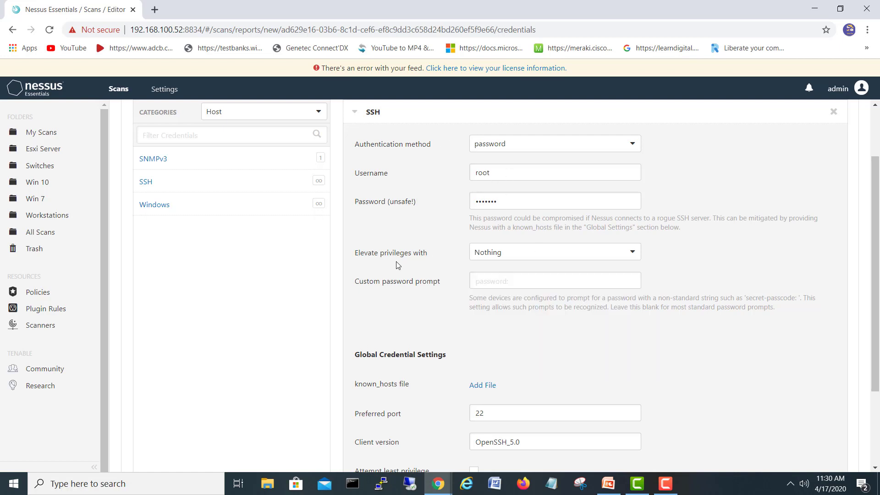
{"action": "scroll", "coordinate": [398, 265], "scroll_direction": "down", "scroll_amount": 3}
{"action": "scroll", "coordinate": [392, 262], "scroll_direction": "up", "scroll_amount": 5}
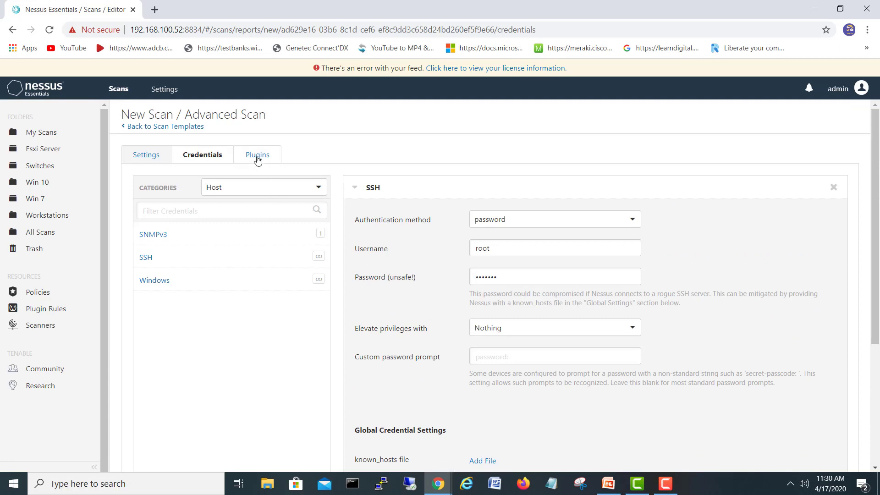
Review the enabled plugin families, including 132 VMware ESX Local Security Checks, and save the scan
{"action": "left_click", "coordinate": [258, 158]}
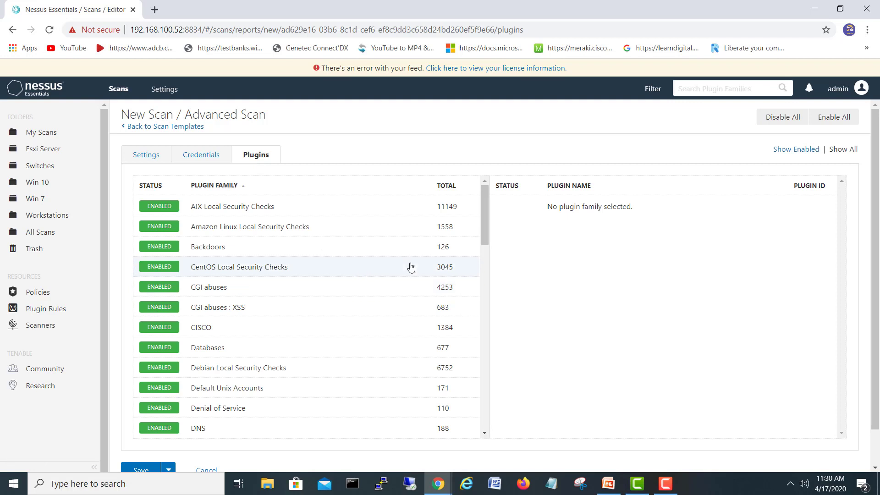
{"action": "left_click_drag", "start_coordinate": [485, 202], "coordinate": [487, 393]}
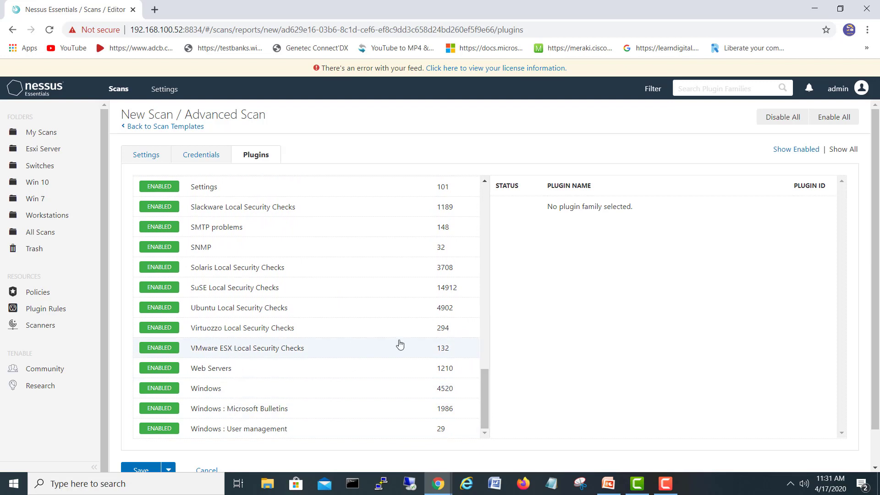
{"action": "left_click", "coordinate": [198, 353]}
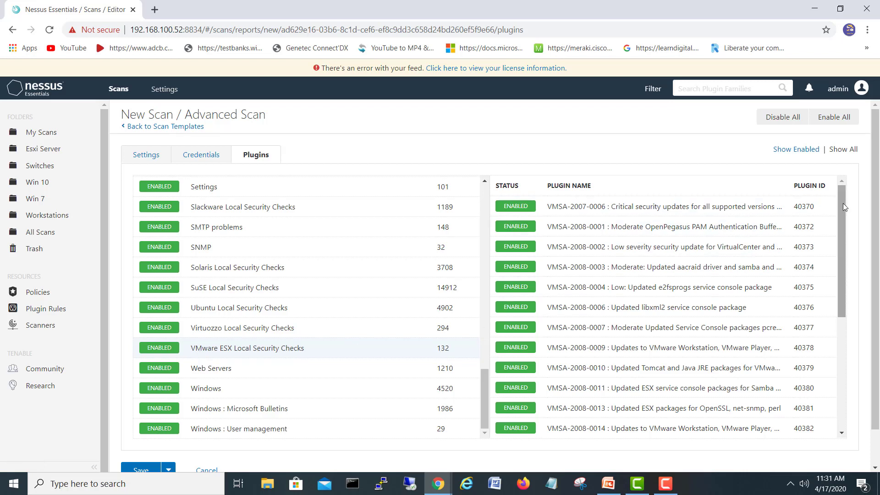
{"action": "left_click_drag", "start_coordinate": [843, 203], "coordinate": [850, 247]}
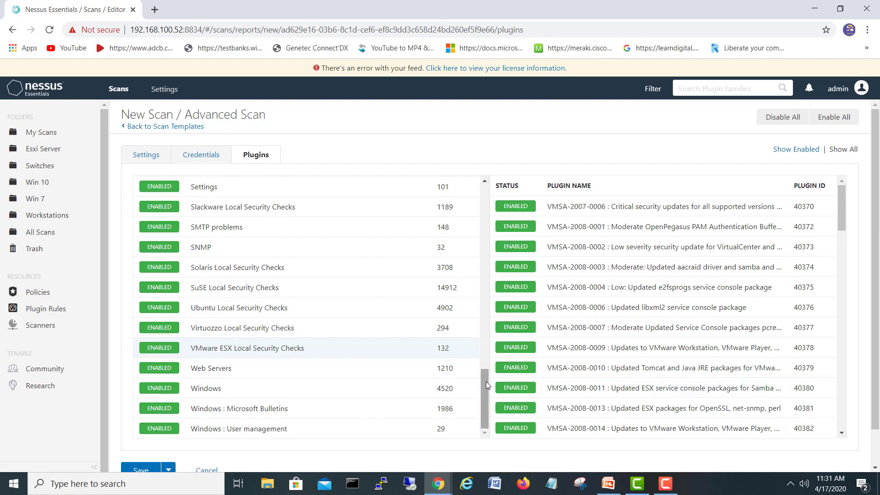
{"action": "left_click_drag", "start_coordinate": [487, 384], "coordinate": [489, 412]}
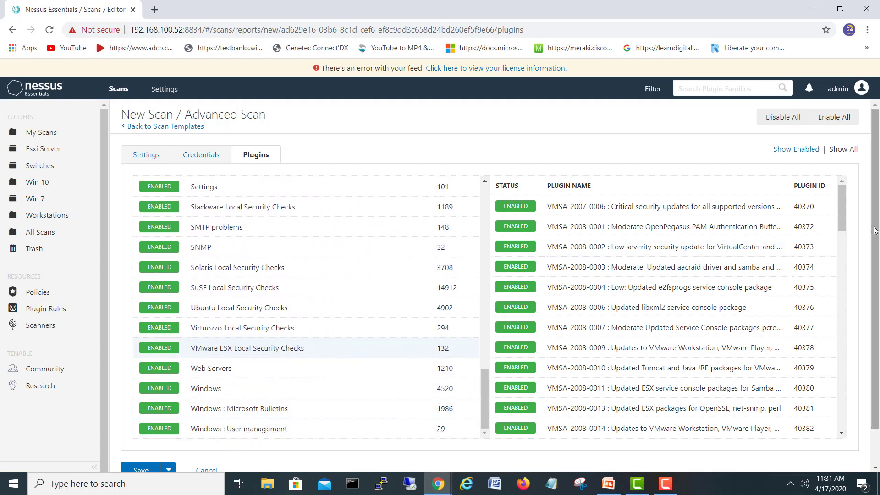
{"action": "scroll", "coordinate": [756, 310], "scroll_direction": "down", "scroll_amount": 1}
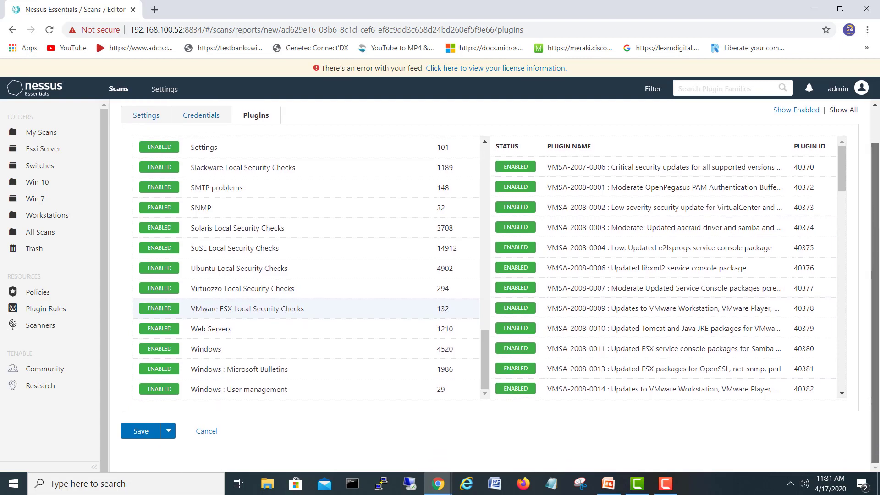
{"action": "left_click", "coordinate": [143, 436]}
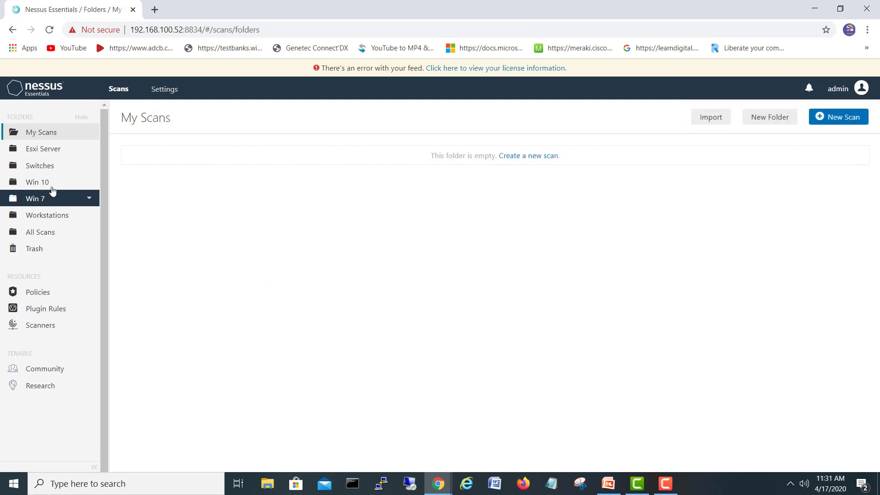
Launch the Esxi Server on HP scan from the Esxi Server folder and let it complete
{"action": "left_click", "coordinate": [43, 149]}
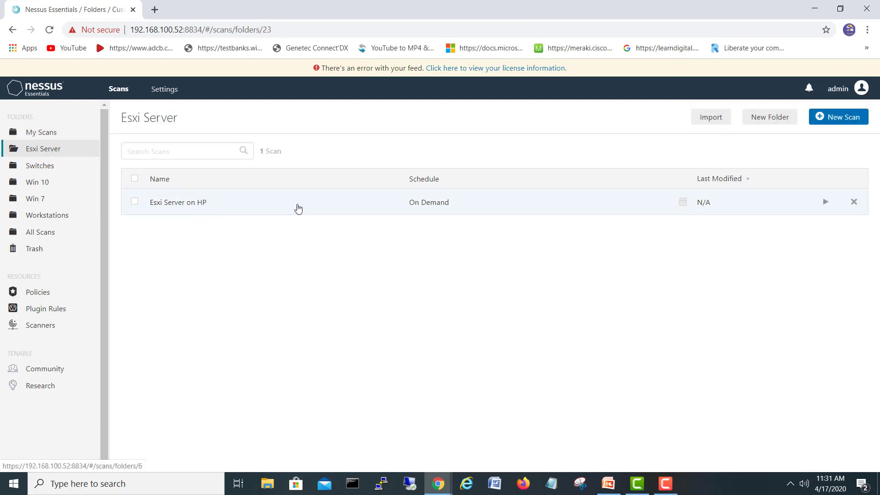
{"action": "left_click", "coordinate": [826, 203]}
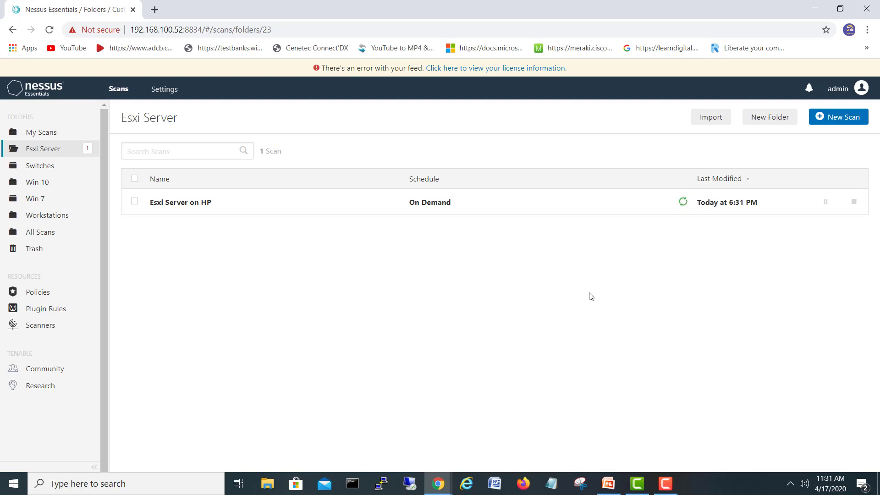
{"action": "left_click", "coordinate": [665, 484]}
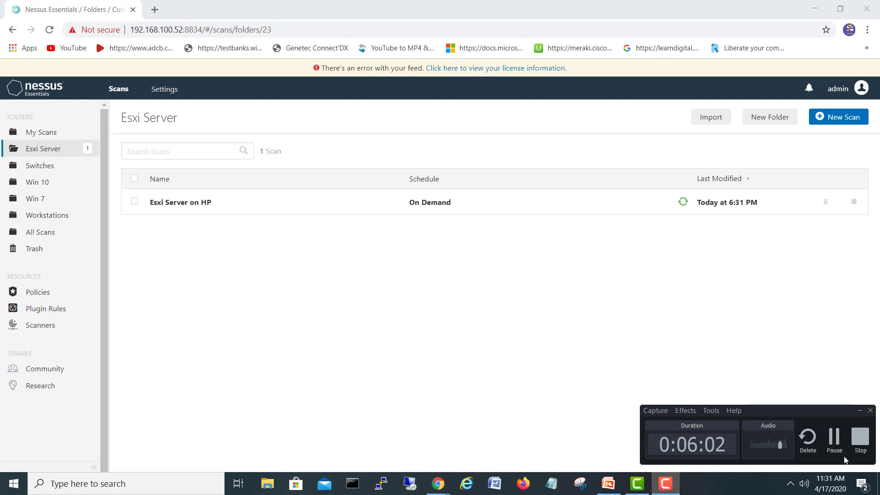
{"action": "left_click", "coordinate": [835, 440]}
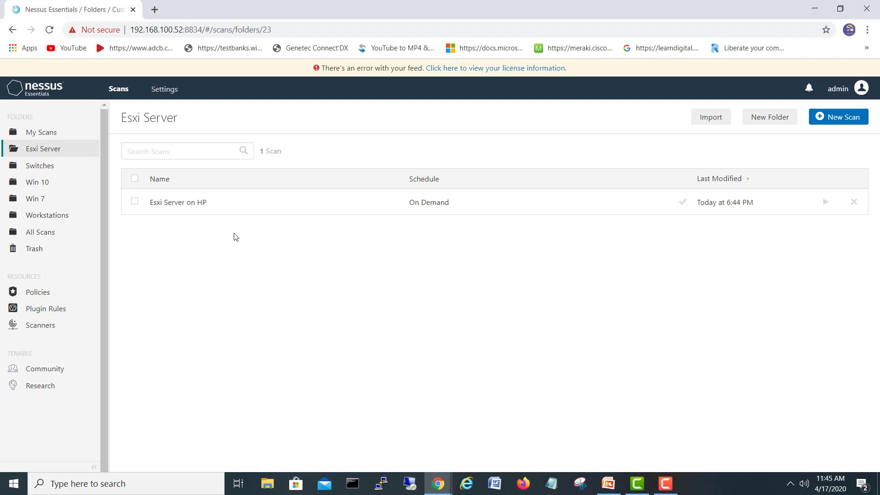
Open the finished scan, inspect each severity on the host's bar, and list 192.168.200.103's 29 vulnerabilities
{"action": "left_click", "coordinate": [287, 203]}
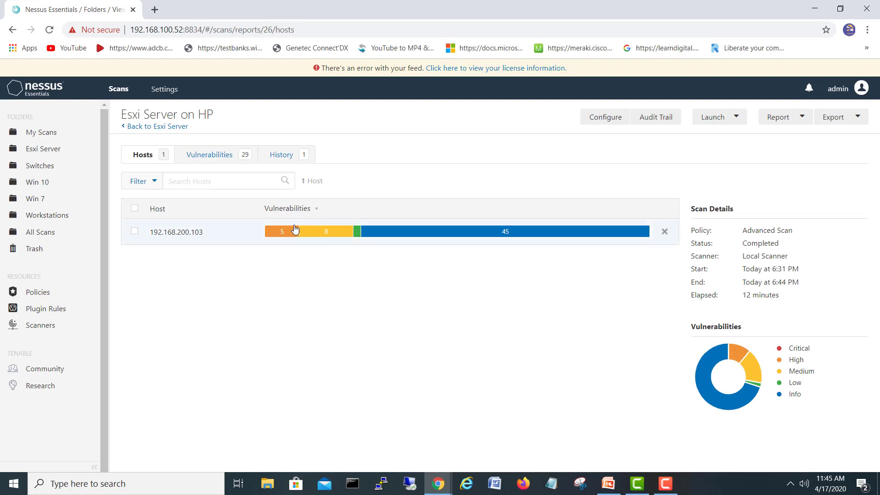
{"action": "mouse_move", "coordinate": [287, 233]}
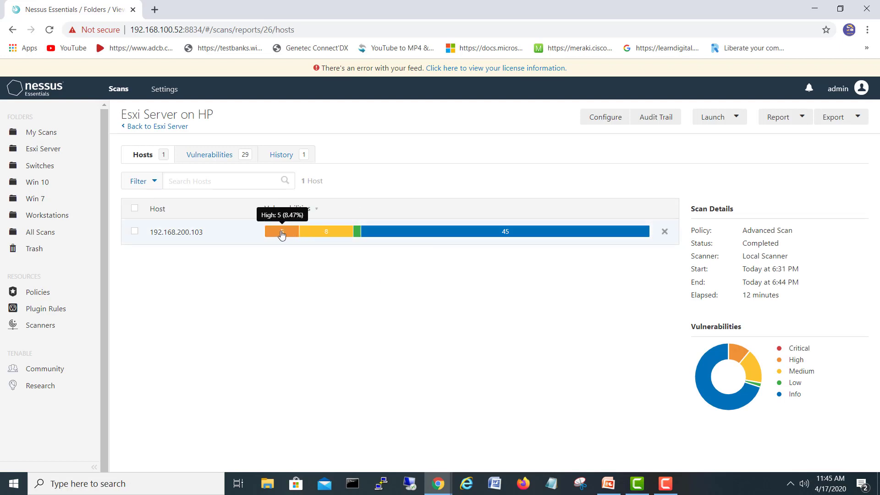
{"action": "mouse_move", "coordinate": [326, 236]}
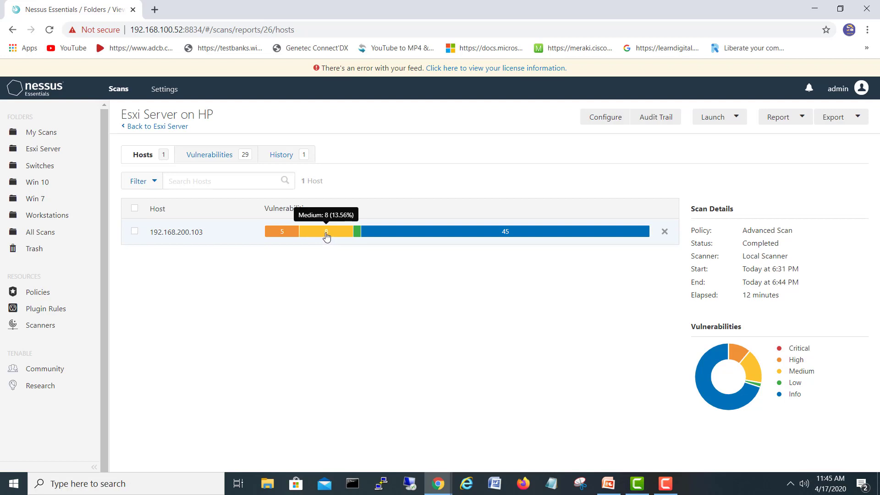
{"action": "mouse_move", "coordinate": [358, 236]}
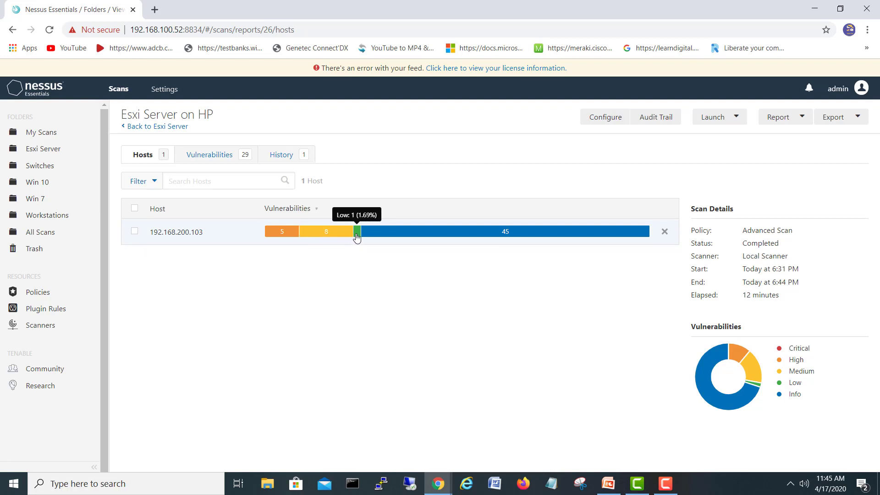
{"action": "mouse_move", "coordinate": [422, 234]}
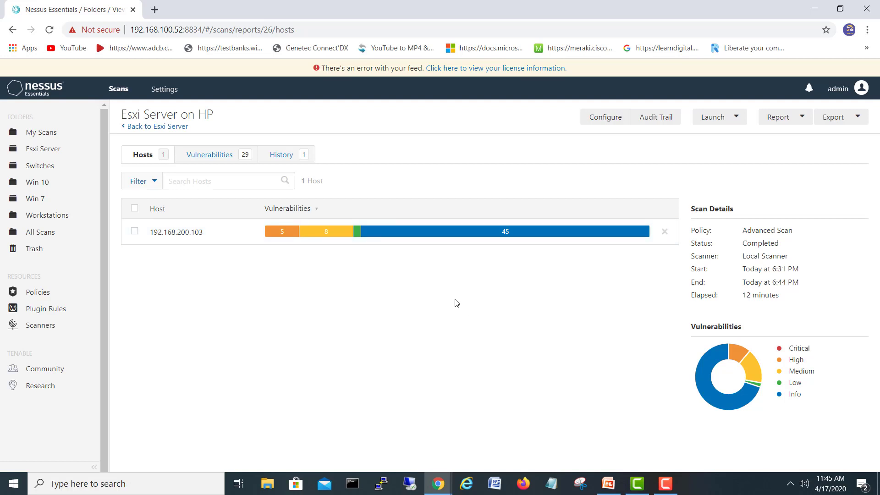
{"action": "left_click", "coordinate": [282, 234]}
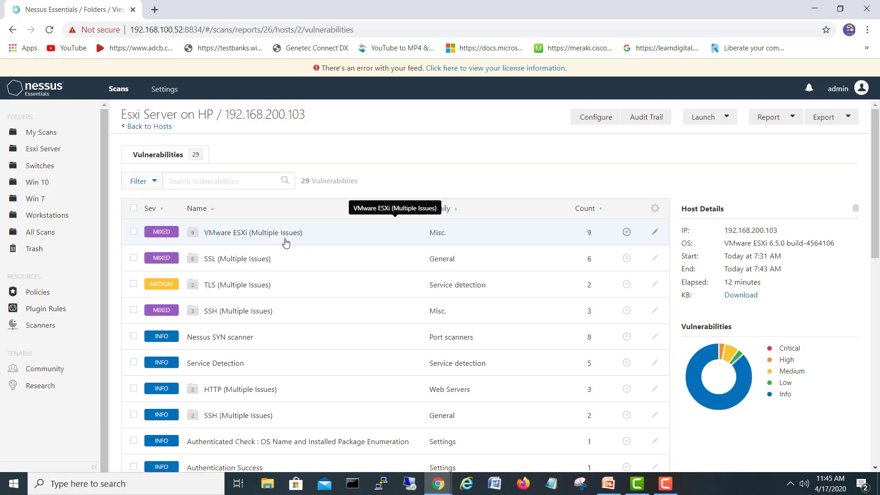
{"action": "left_click", "coordinate": [284, 242]}
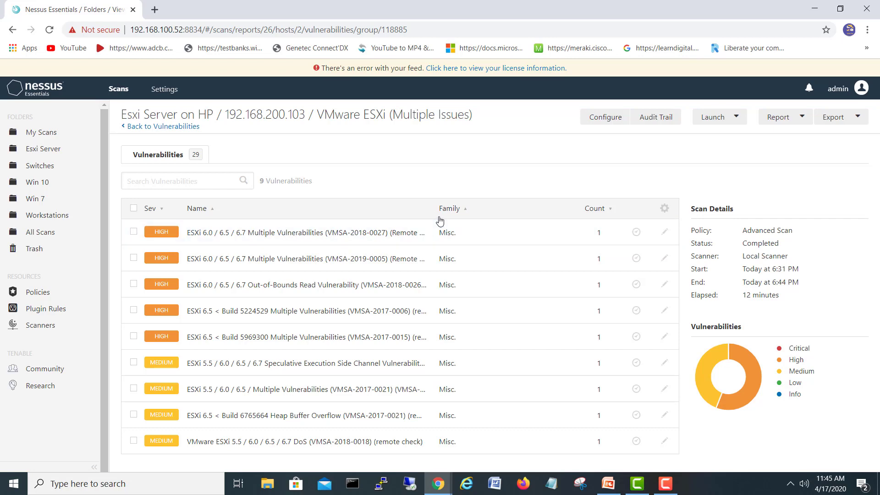
{"action": "left_click", "coordinate": [318, 234]}
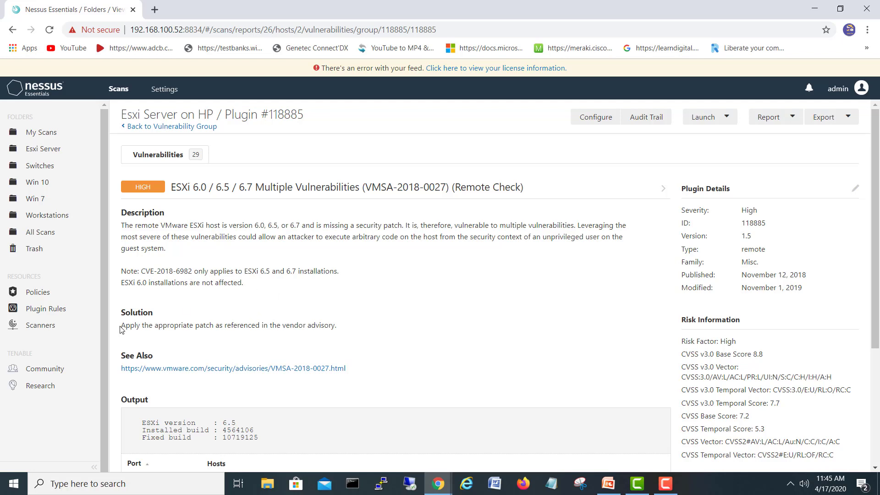
{"action": "left_click_drag", "start_coordinate": [132, 325], "coordinate": [356, 322]}
{"action": "left_click", "coordinate": [362, 323]}
{"action": "left_click", "coordinate": [14, 30]}
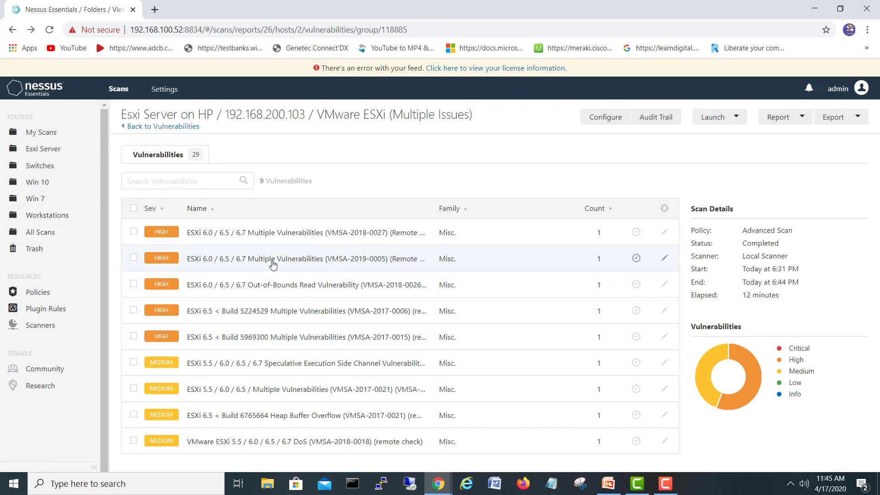
{"action": "left_click", "coordinate": [288, 294]}
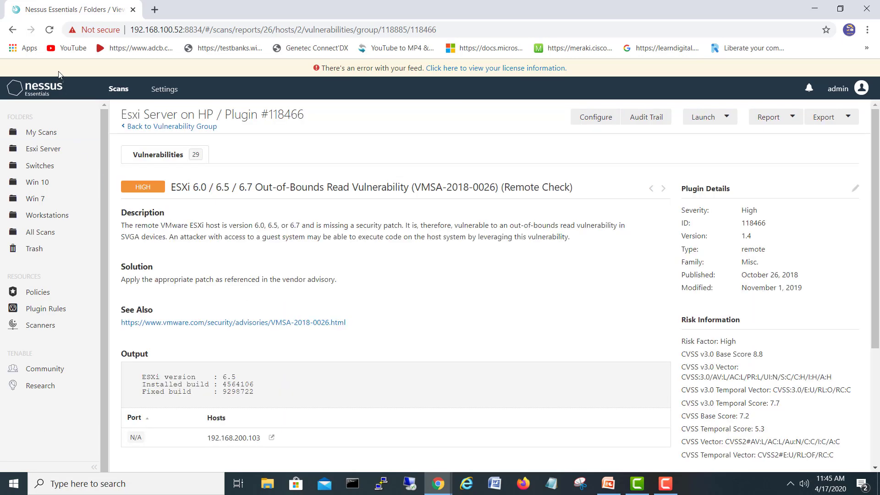
{"action": "left_click", "coordinate": [12, 29]}
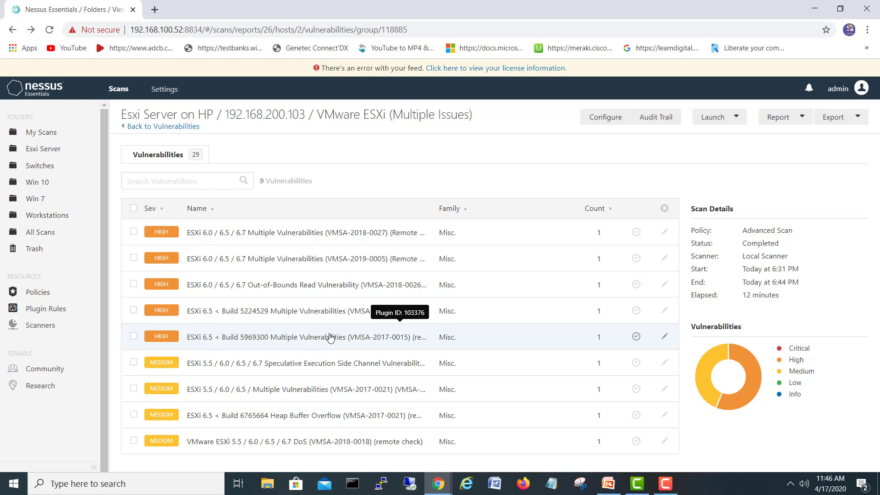
{"action": "left_click", "coordinate": [12, 29]}
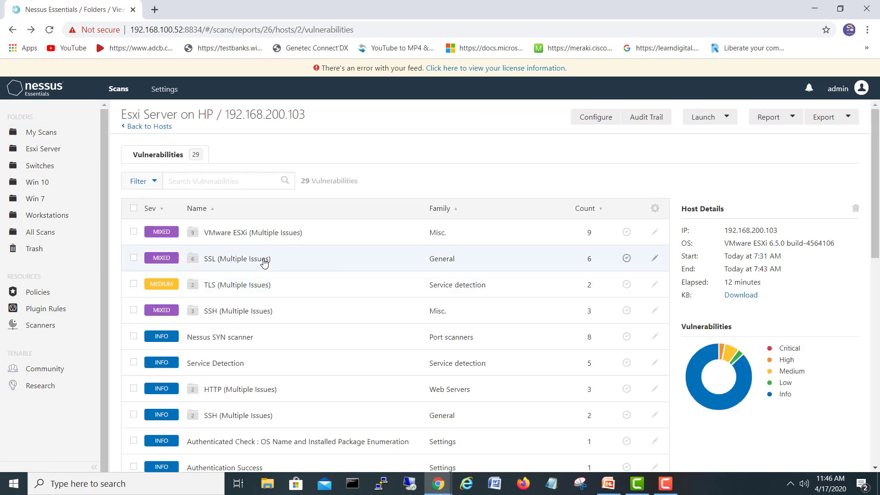
{"action": "left_click", "coordinate": [262, 259]}
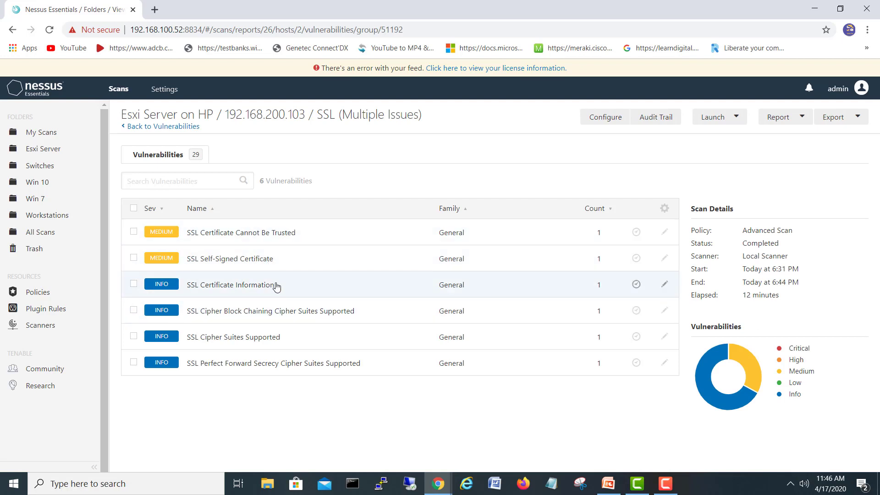
{"action": "left_click", "coordinate": [13, 31]}
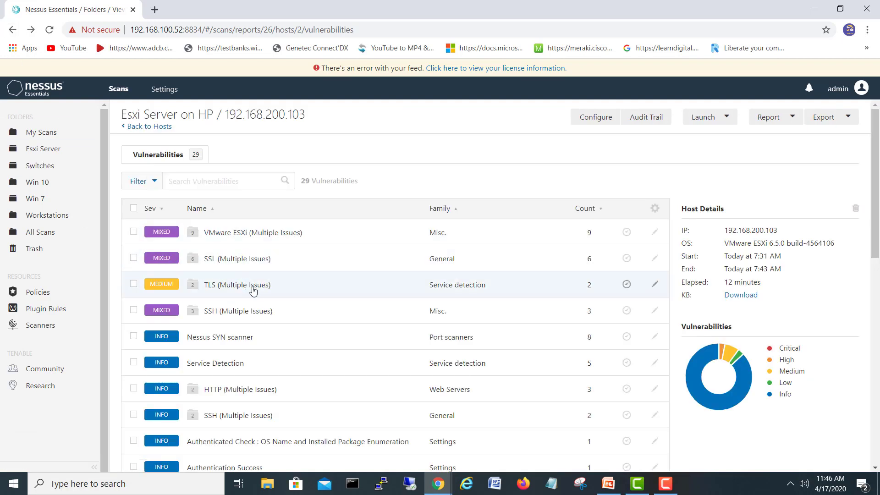
{"action": "left_click", "coordinate": [269, 292]}
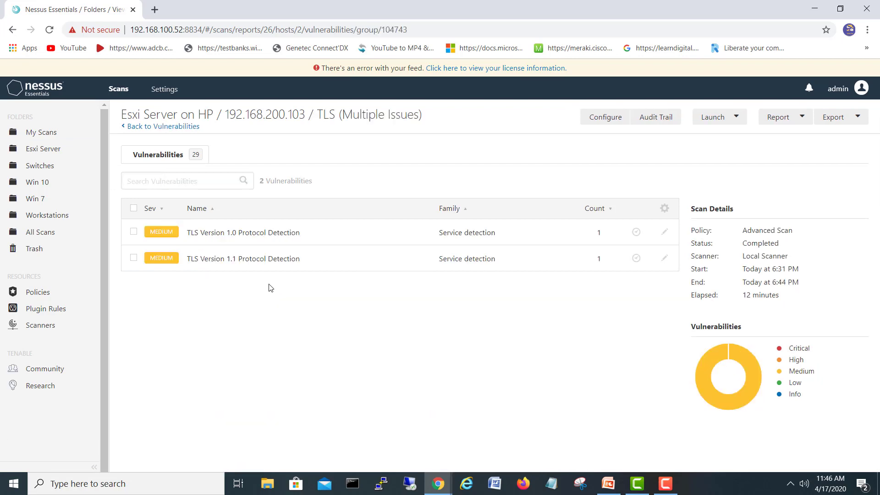
{"action": "left_click", "coordinate": [258, 235]}
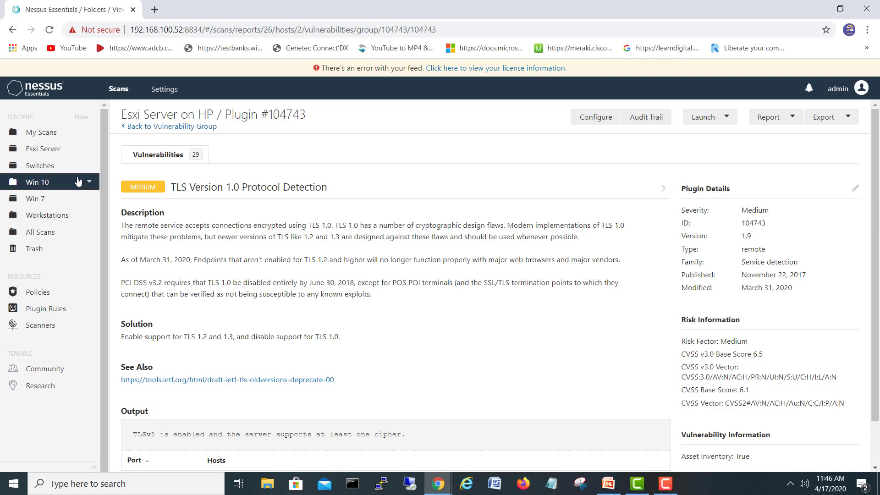
{"action": "left_click", "coordinate": [13, 29]}
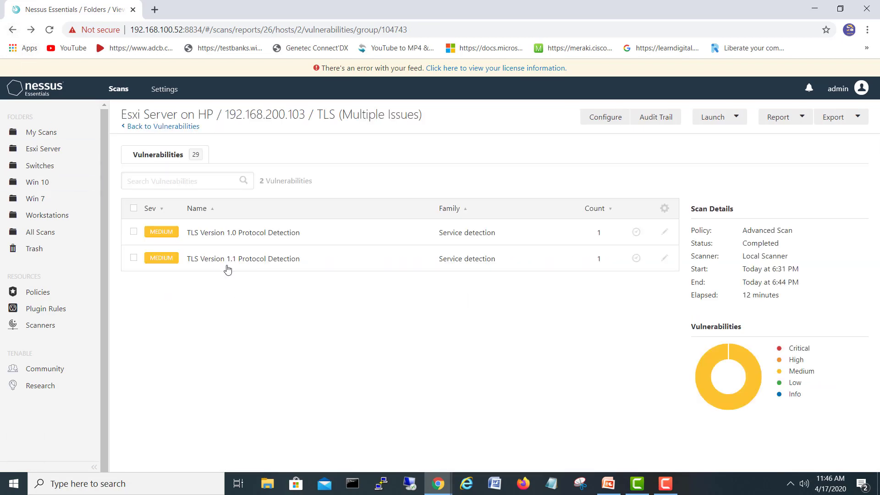
{"action": "left_click", "coordinate": [12, 30]}
{"action": "scroll", "coordinate": [230, 345], "scroll_direction": "down", "scroll_amount": 2}
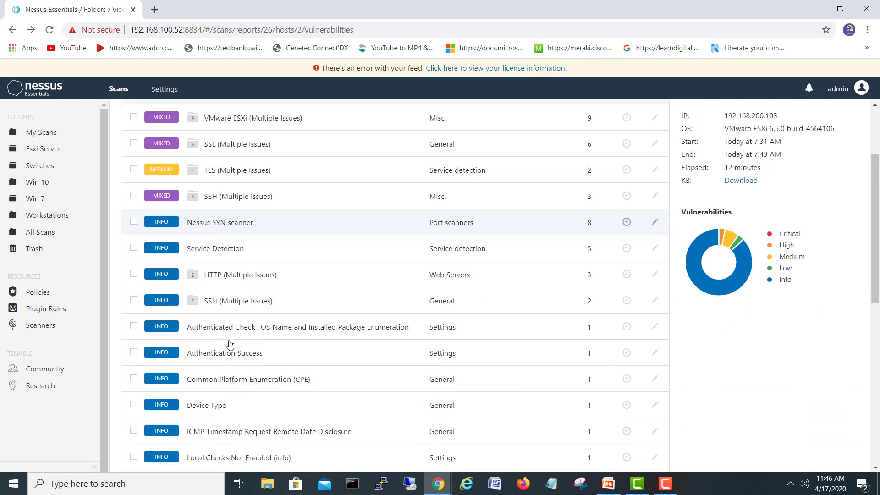
{"action": "left_click", "coordinate": [263, 201]}
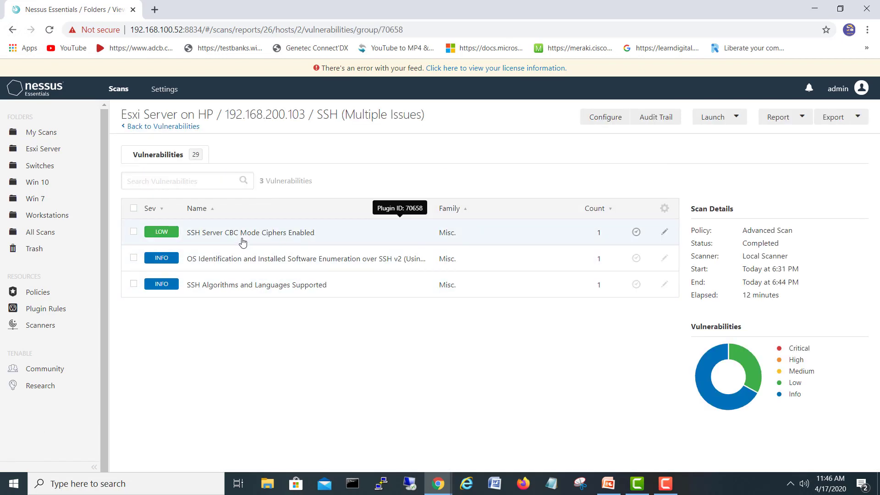
{"action": "left_click", "coordinate": [231, 288]}
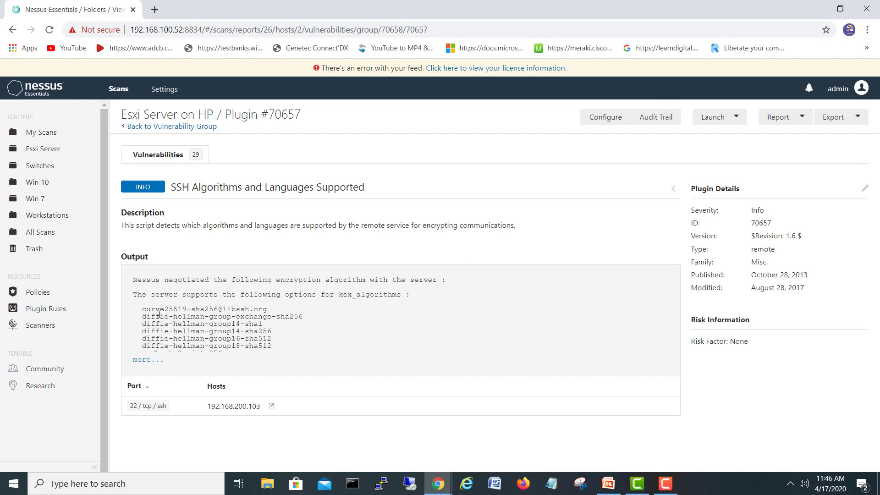
{"action": "left_click", "coordinate": [141, 361]}
{"action": "scroll", "coordinate": [189, 342], "scroll_direction": "down", "scroll_amount": 4}
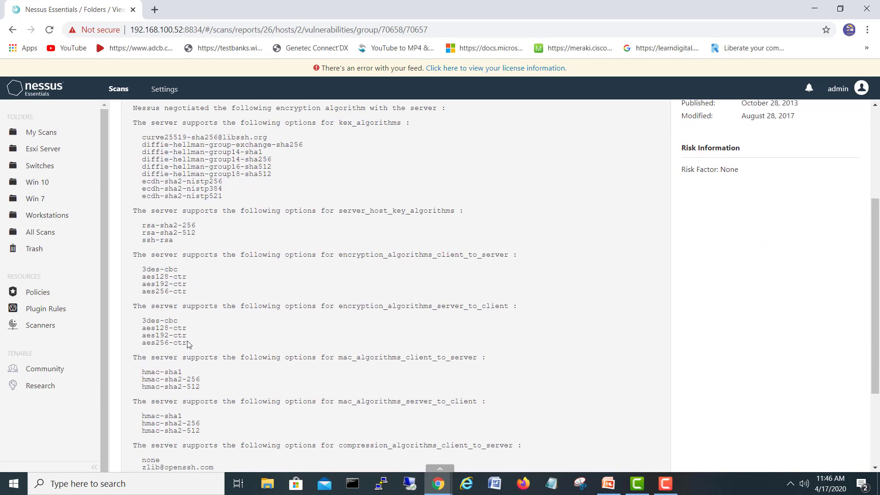
{"action": "left_click", "coordinate": [13, 29]}
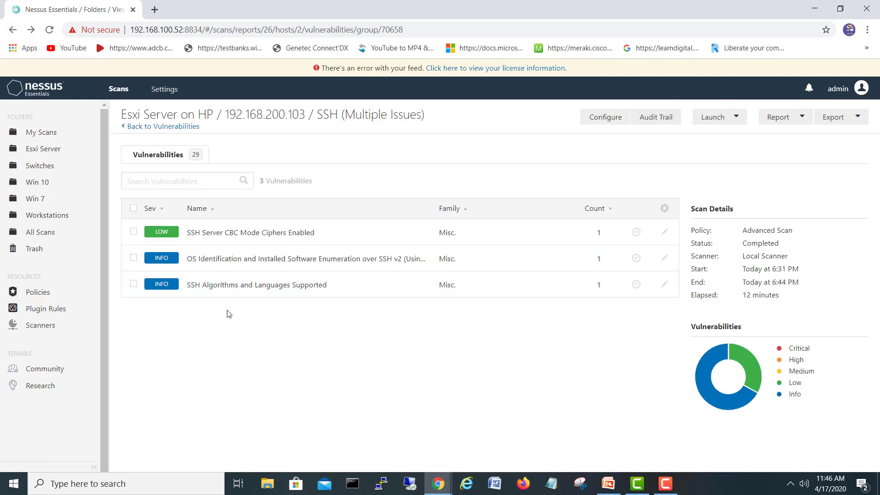
{"action": "left_click", "coordinate": [12, 30]}
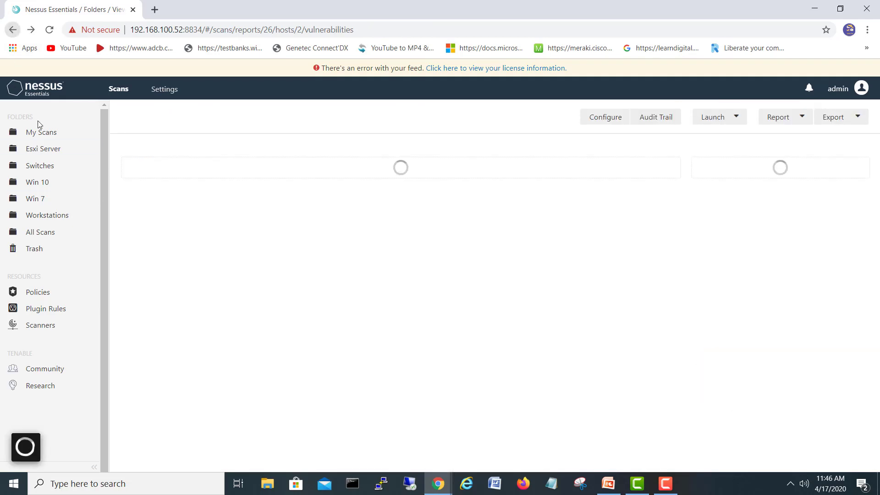
{"action": "scroll", "coordinate": [291, 352], "scroll_direction": "down", "scroll_amount": 3}
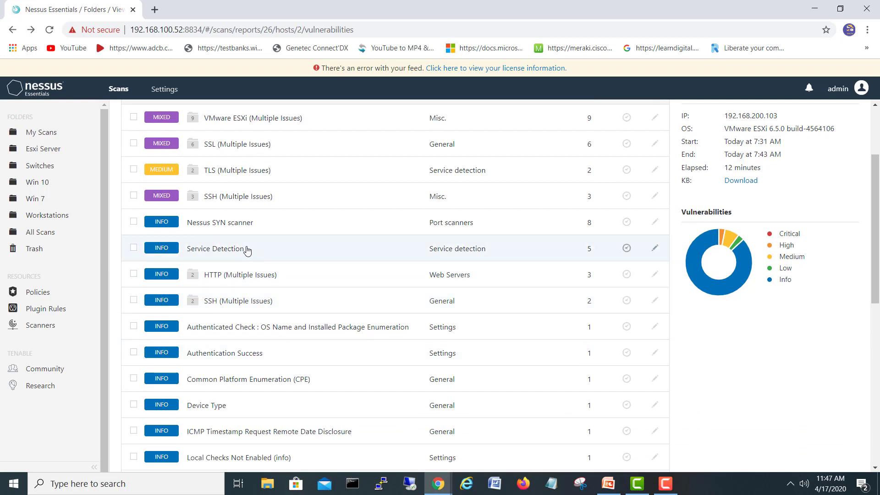
Review Service Detection plugin 22964 output showing SSH on 22, web on 80/443, VMware auth on 902
{"action": "left_click", "coordinate": [246, 250]}
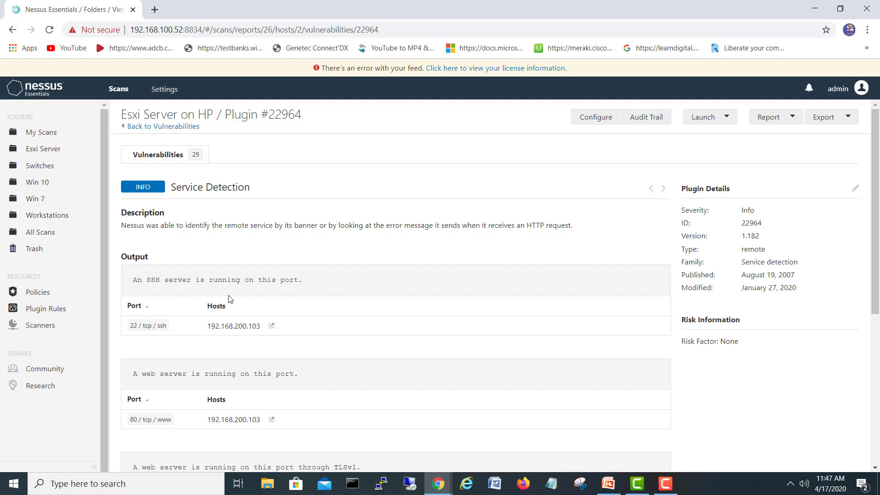
{"action": "scroll", "coordinate": [230, 299], "scroll_direction": "down", "scroll_amount": 2}
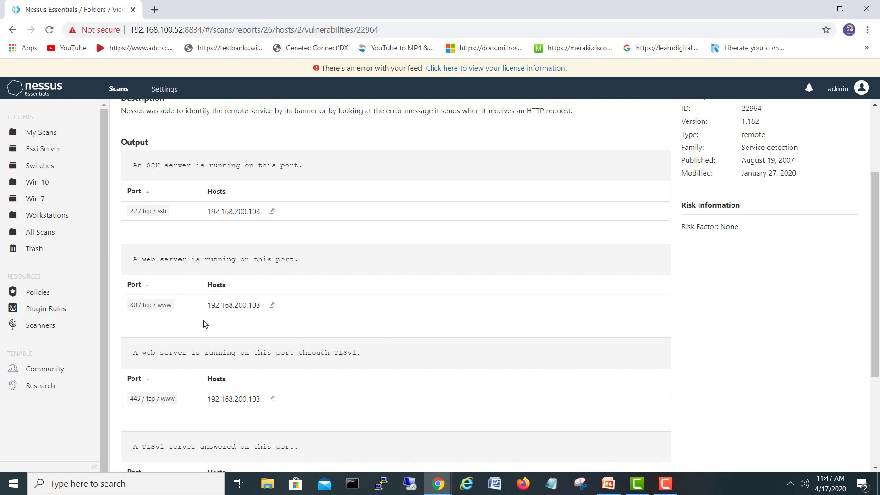
{"action": "scroll", "coordinate": [192, 321], "scroll_direction": "down", "scroll_amount": 1}
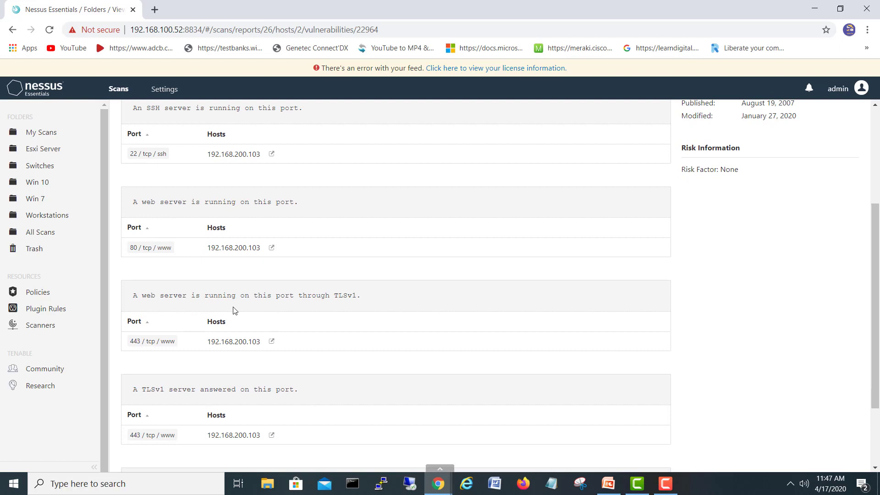
{"action": "scroll", "coordinate": [179, 298], "scroll_direction": "down", "scroll_amount": 1}
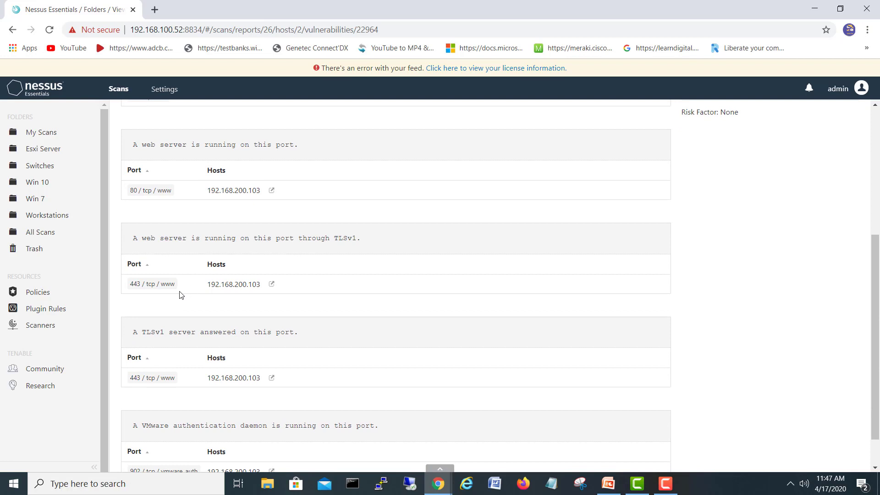
{"action": "scroll", "coordinate": [181, 295], "scroll_direction": "down", "scroll_amount": 1}
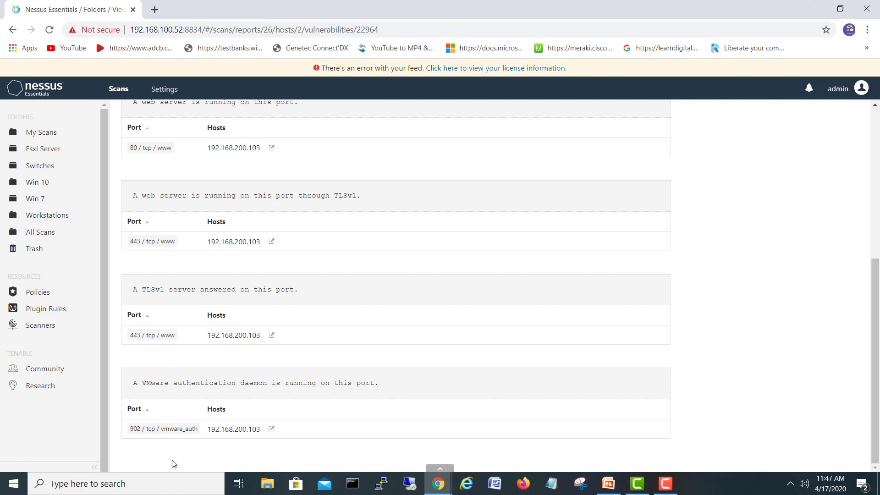
{"action": "scroll", "coordinate": [211, 313], "scroll_direction": "up", "scroll_amount": 5}
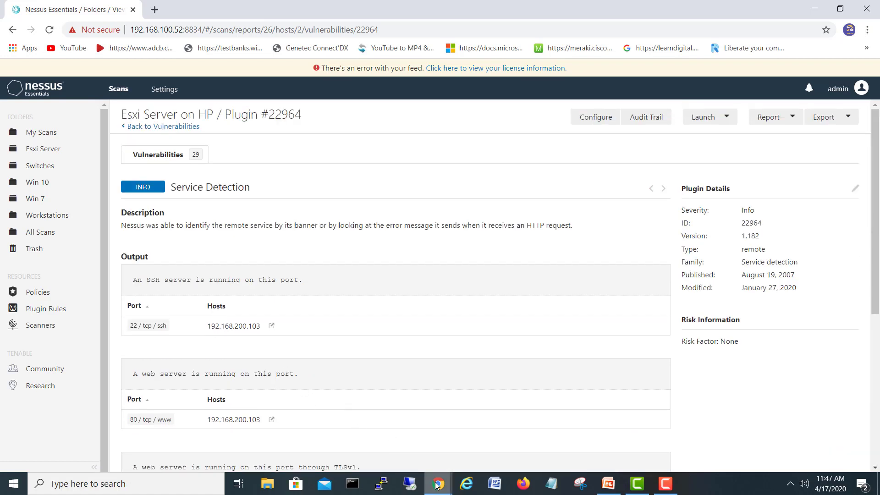
{"action": "mouse_move", "coordinate": [440, 482]}
{"action": "left_click", "coordinate": [376, 434]}
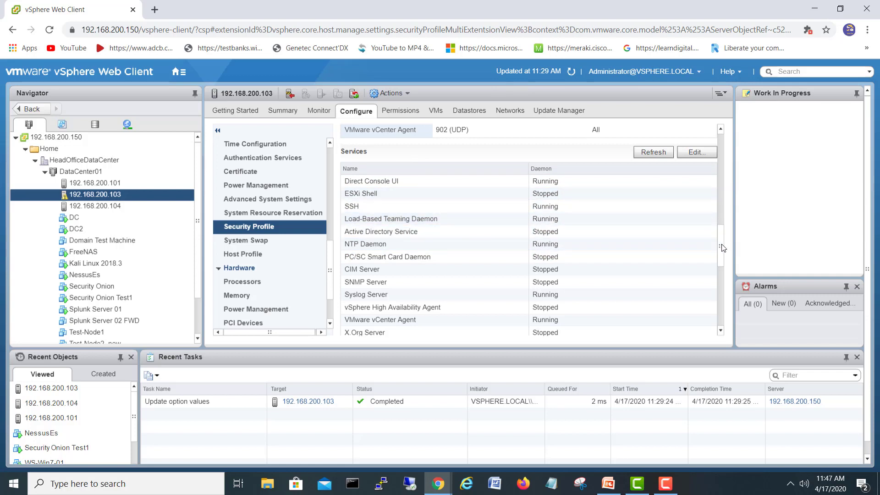
{"action": "left_click_drag", "start_coordinate": [722, 244], "coordinate": [722, 242]}
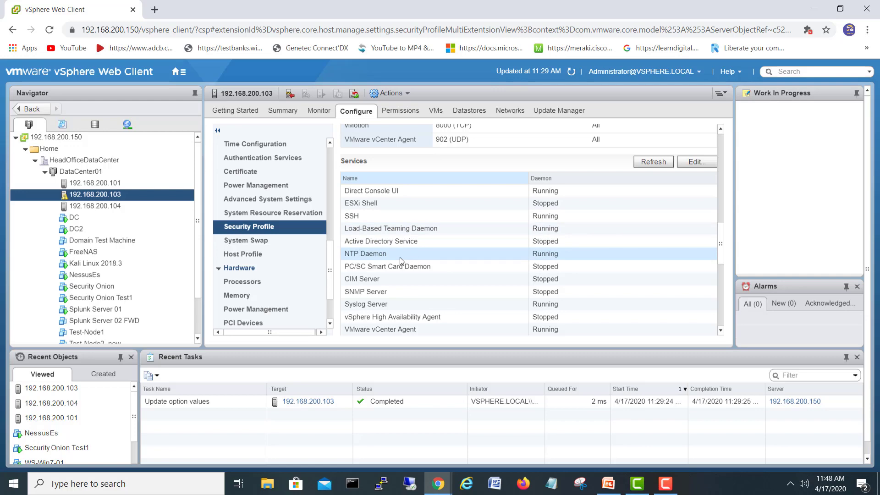
{"action": "mouse_move", "coordinate": [438, 484]}
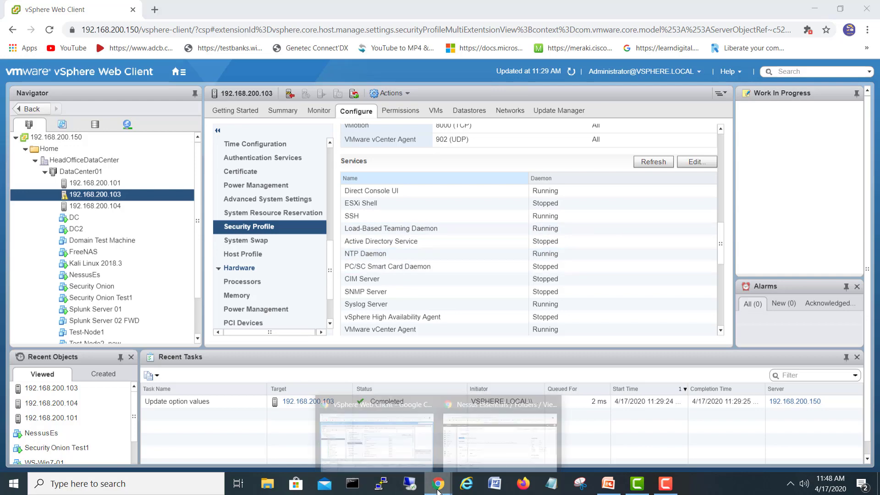
{"action": "left_click", "coordinate": [481, 456]}
{"action": "scroll", "coordinate": [272, 335], "scroll_direction": "down", "scroll_amount": 3}
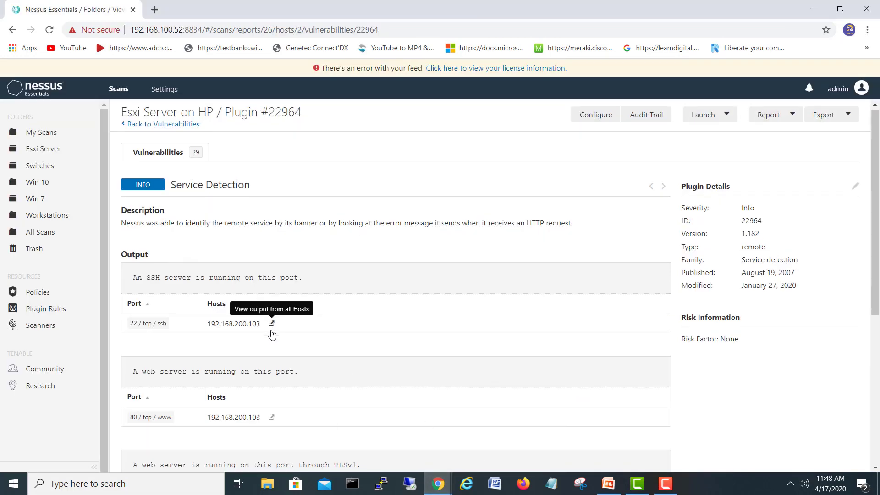
{"action": "scroll", "coordinate": [272, 335], "scroll_direction": "down", "scroll_amount": 4}
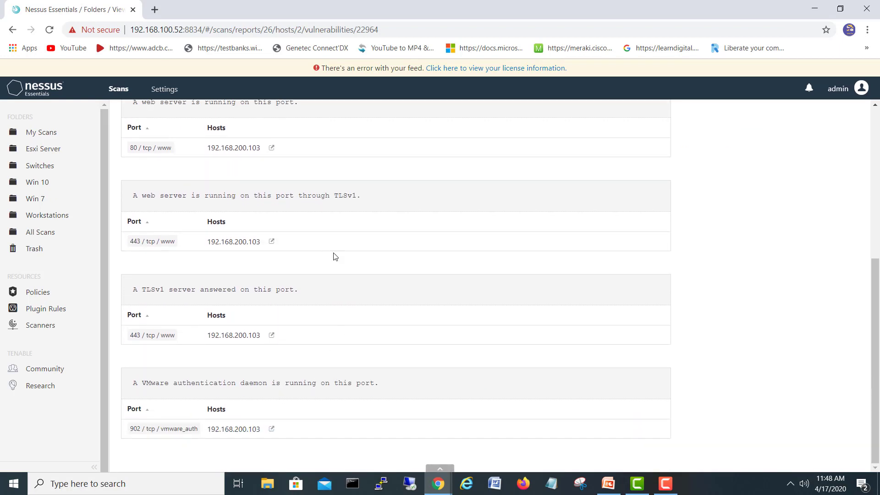
{"action": "mouse_move", "coordinate": [423, 473]}
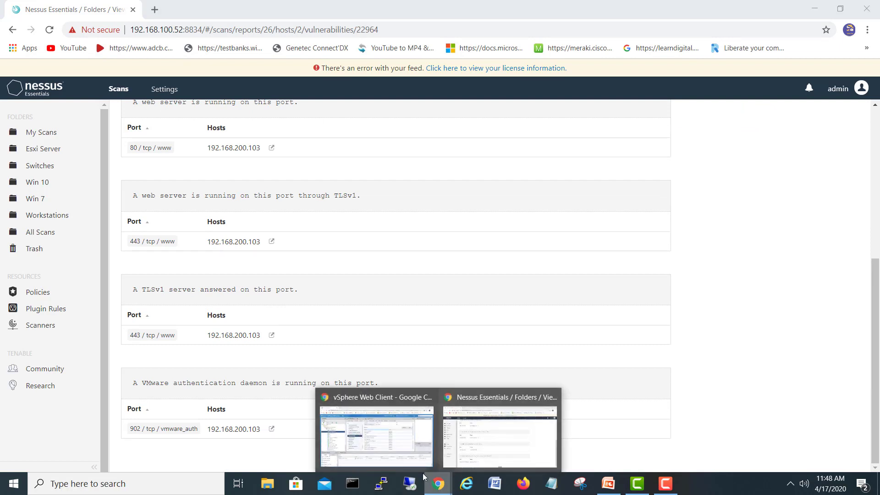
{"action": "left_click", "coordinate": [409, 403]}
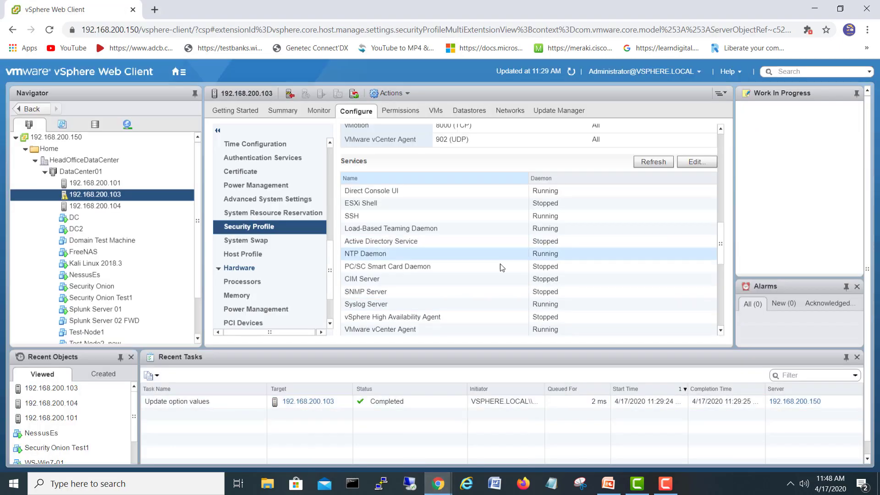
{"action": "left_click", "coordinate": [576, 307]}
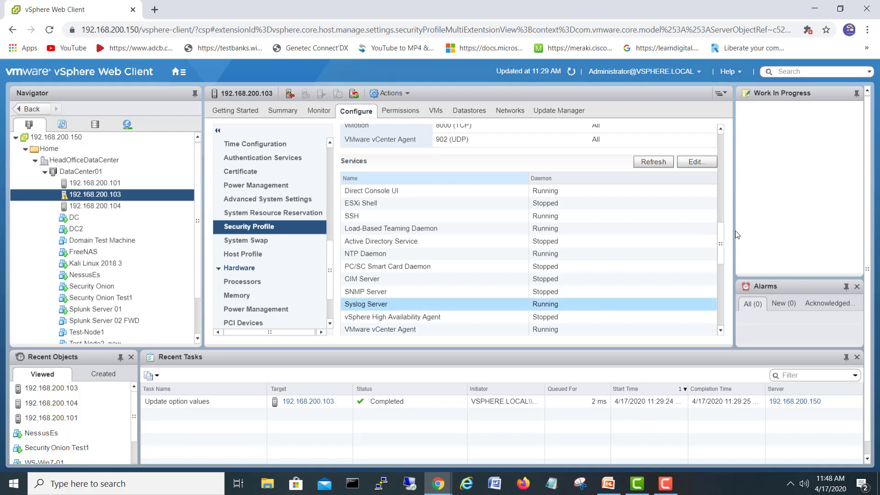
{"action": "mouse_move", "coordinate": [723, 232]}
{"action": "left_mouse_down"}
{"action": "mouse_move", "coordinate": [723, 291]}
{"action": "mouse_move", "coordinate": [720, 219]}
{"action": "left_mouse_up"}
{"action": "mouse_move", "coordinate": [439, 483]}
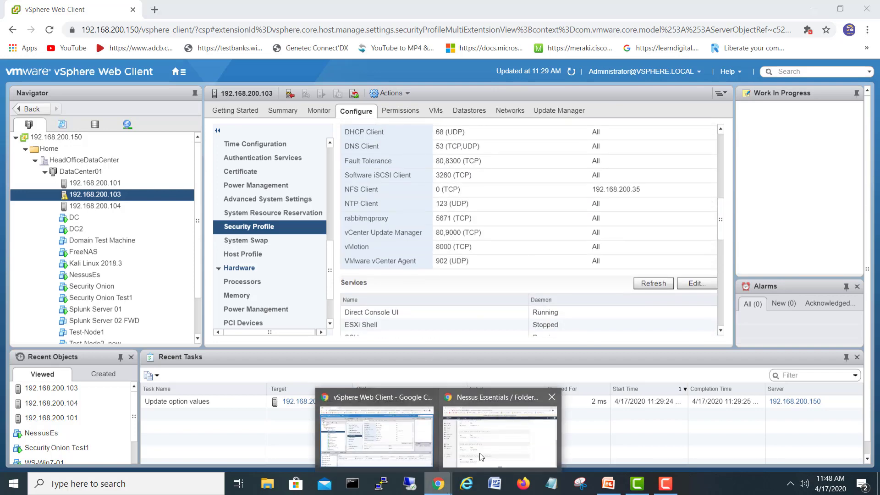
{"action": "left_click", "coordinate": [482, 456]}
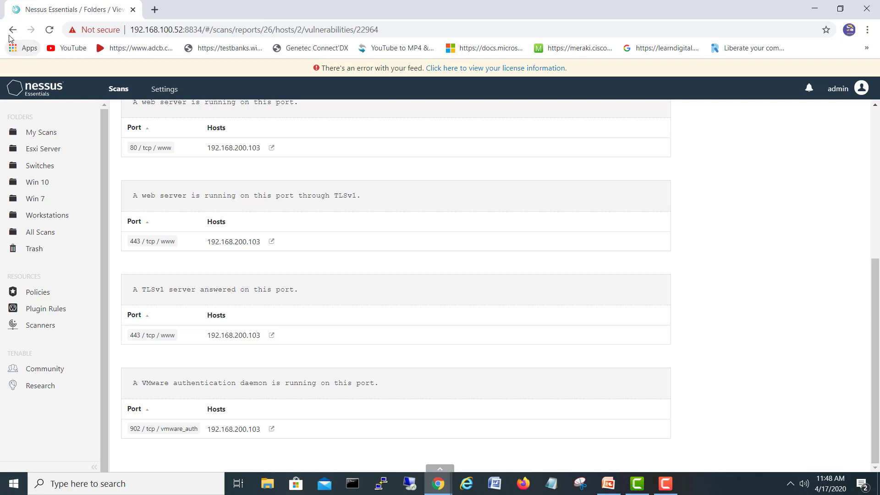
Skim the host's vulnerability list again, then return to the scan's hosts summary (5 high, 8 medium, 45 info)
{"action": "left_click", "coordinate": [12, 29]}
{"action": "scroll", "coordinate": [284, 367], "scroll_direction": "down", "scroll_amount": 4}
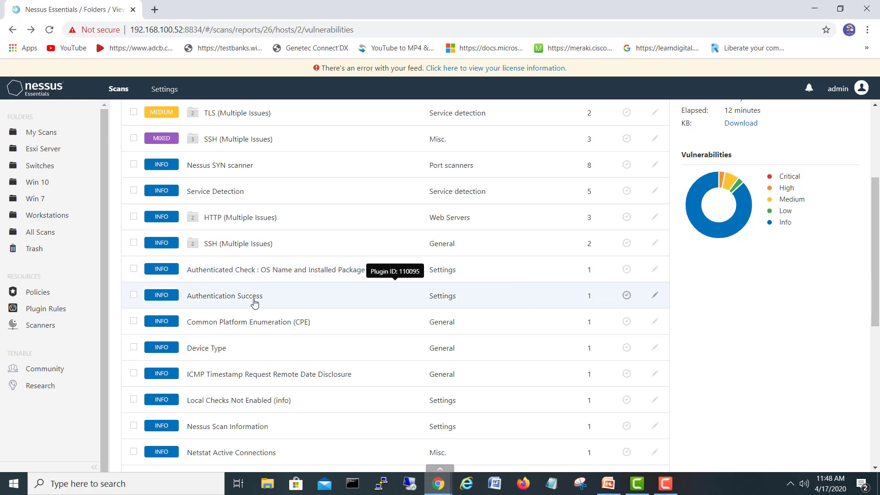
{"action": "scroll", "coordinate": [255, 303], "scroll_direction": "down", "scroll_amount": 1}
{"action": "scroll", "coordinate": [255, 303], "scroll_direction": "down", "scroll_amount": 5}
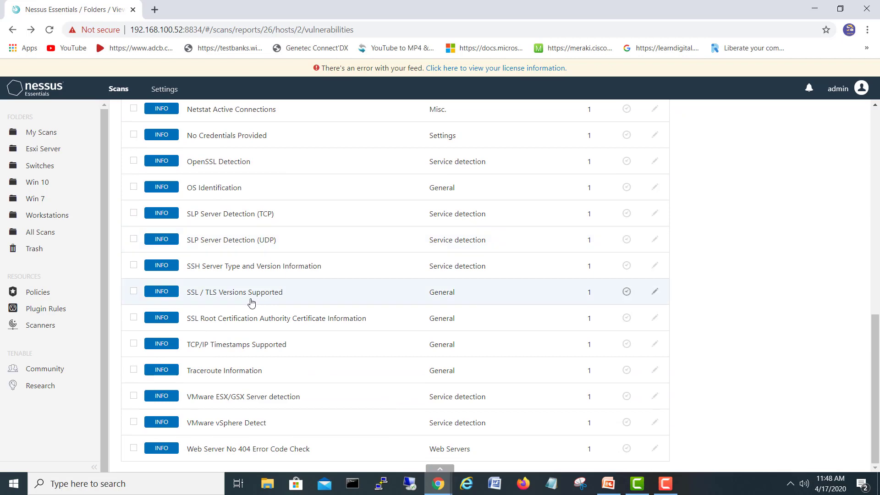
{"action": "scroll", "coordinate": [261, 298], "scroll_direction": "up", "scroll_amount": 7}
{"action": "scroll", "coordinate": [266, 296], "scroll_direction": "up", "scroll_amount": 3}
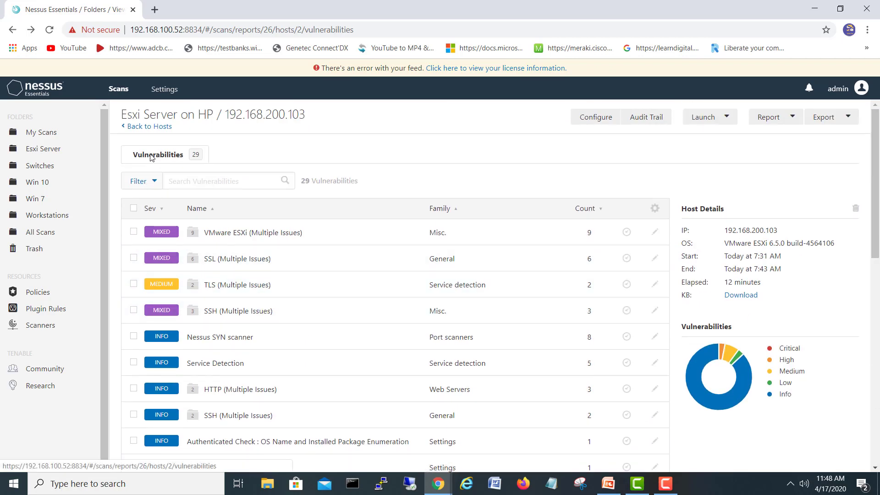
{"action": "left_click", "coordinate": [13, 29]}
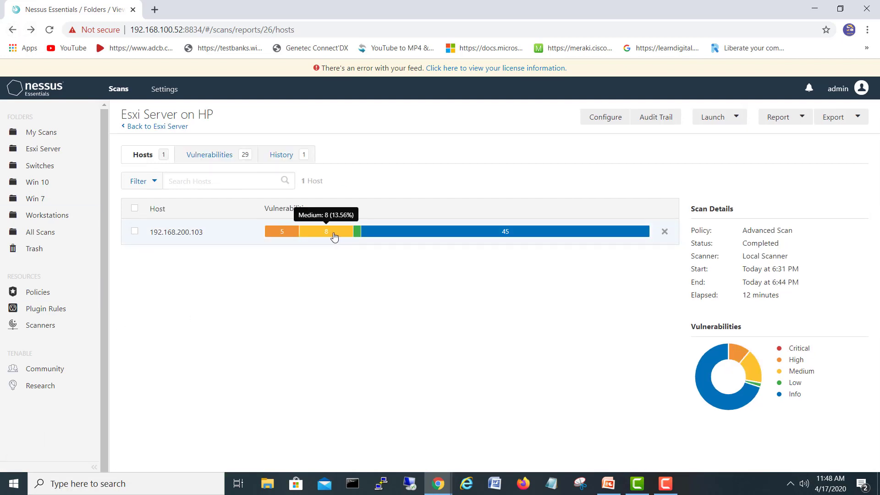
Open host 192.168.200.103's vulnerability list and review the VMware ESXi (Multiple Issues) group
{"action": "left_click", "coordinate": [356, 237]}
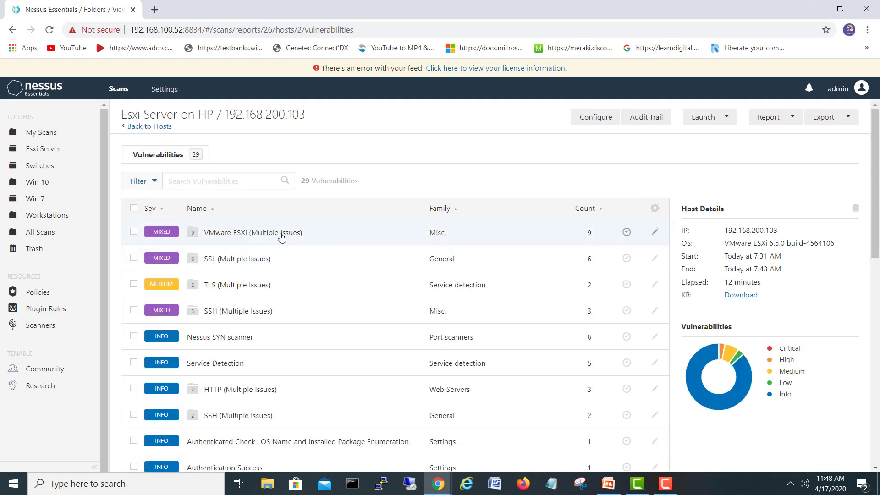
{"action": "left_click", "coordinate": [281, 234]}
{"action": "key", "text": "alt+Left"}
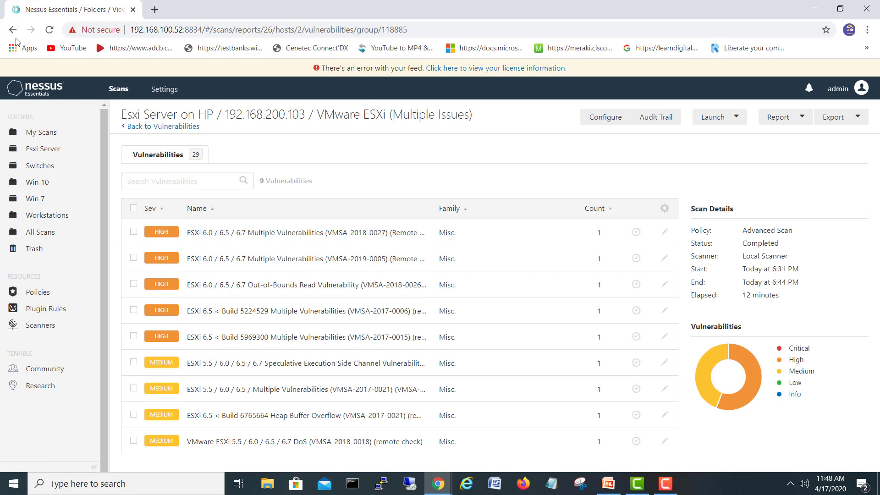
{"action": "scroll", "coordinate": [275, 255], "scroll_direction": "down", "scroll_amount": 11}
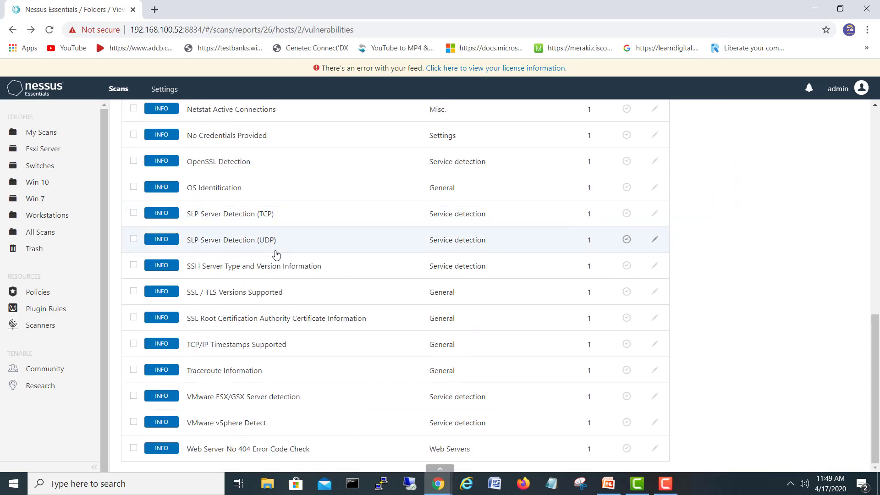
{"action": "scroll", "coordinate": [276, 254], "scroll_direction": "up", "scroll_amount": 12}
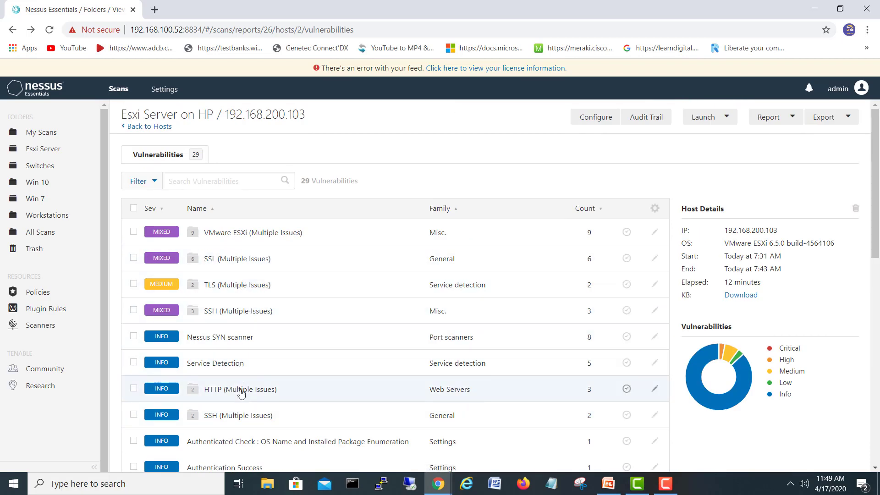
{"action": "left_click", "coordinate": [238, 241]}
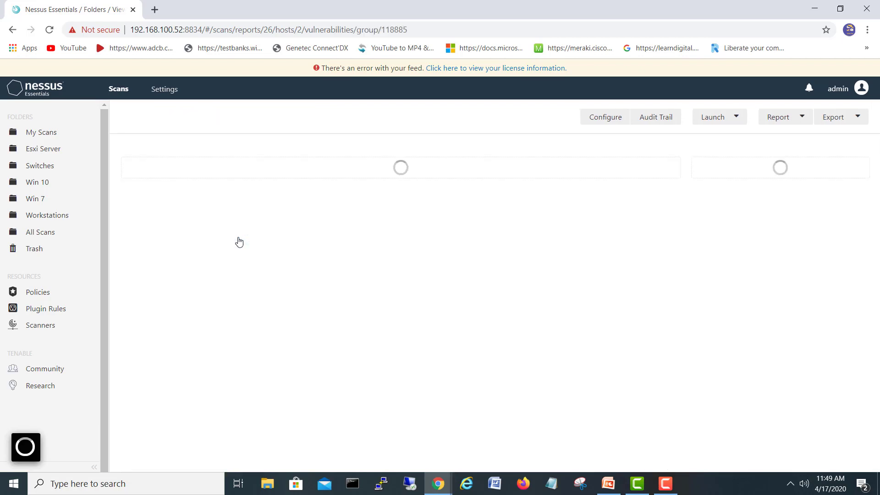
{"action": "left_click", "coordinate": [13, 29]}
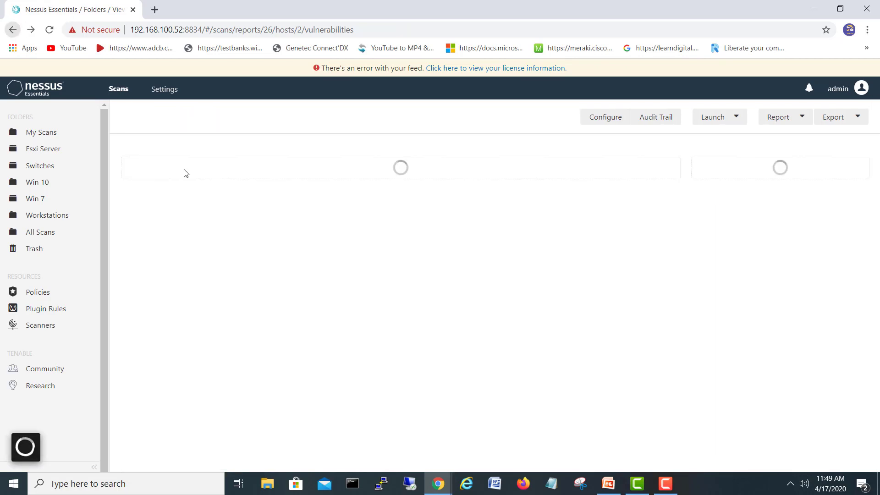
Check the SSL and TLS groups, then open the SSH (Multiple Issues) group's 3 findings
{"action": "left_click", "coordinate": [239, 263]}
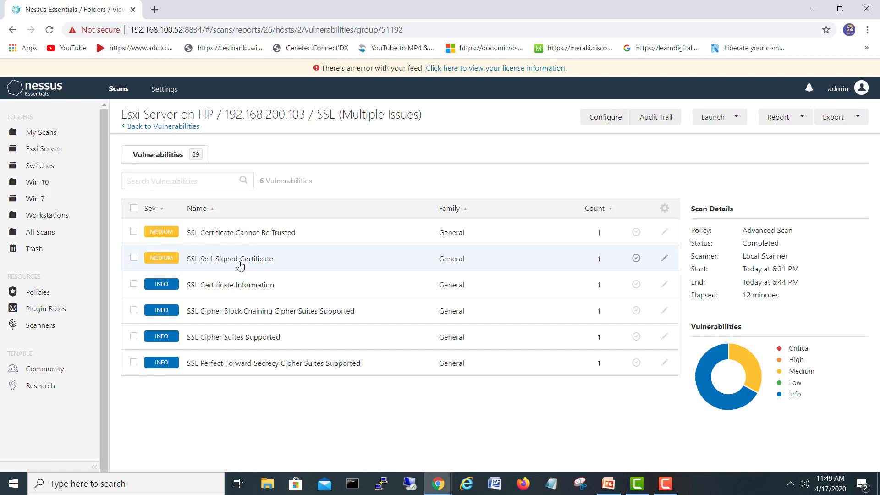
{"action": "left_click", "coordinate": [12, 30]}
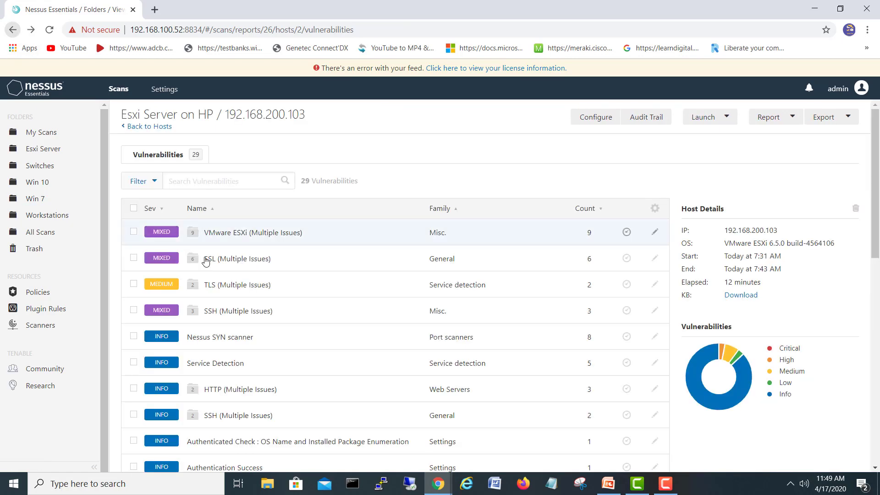
{"action": "left_click", "coordinate": [250, 289]}
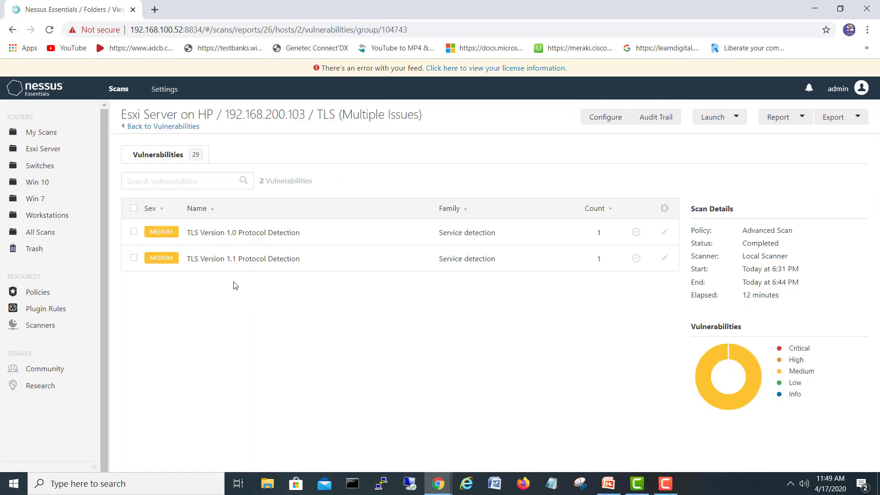
{"action": "left_click", "coordinate": [13, 30]}
{"action": "left_click", "coordinate": [253, 311]}
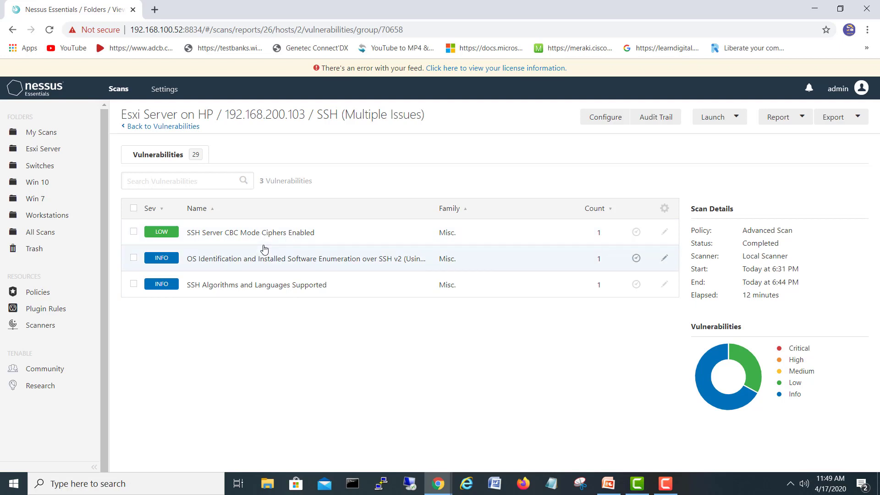
Read the OS Identification finding (VMware ESXi 6.5.0 build-4564106), then return to the host's full list
{"action": "left_click", "coordinate": [246, 265]}
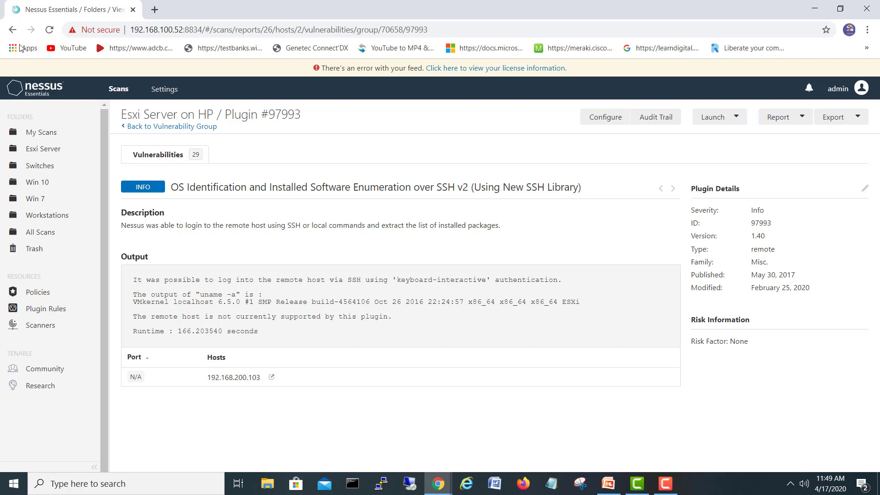
{"action": "left_click", "coordinate": [12, 29]}
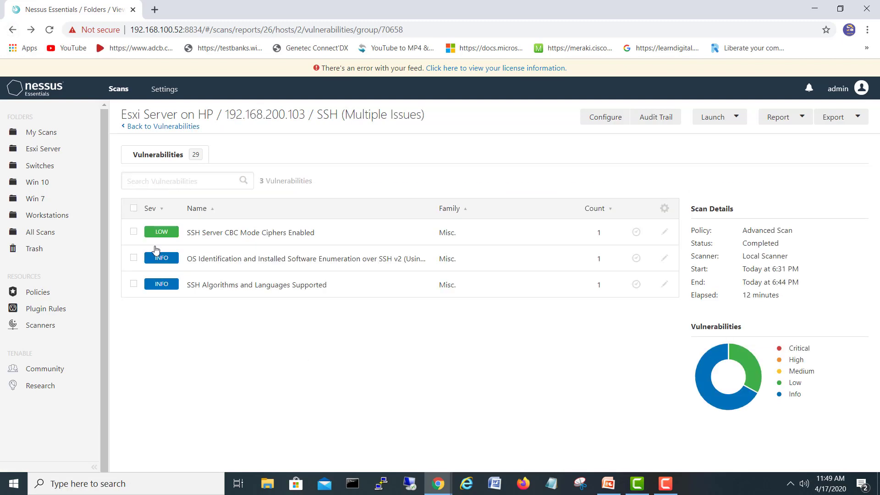
{"action": "left_click", "coordinate": [12, 29]}
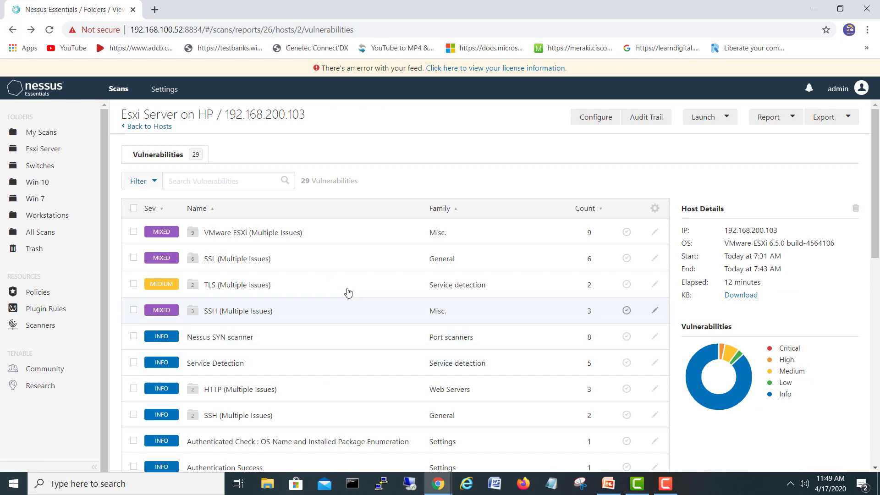
{"action": "left_click", "coordinate": [434, 485]}
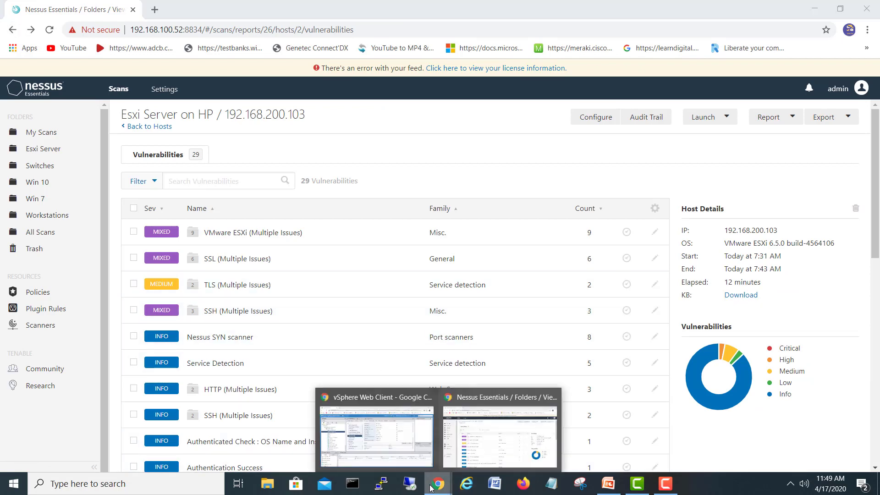
{"action": "left_click", "coordinate": [411, 447]}
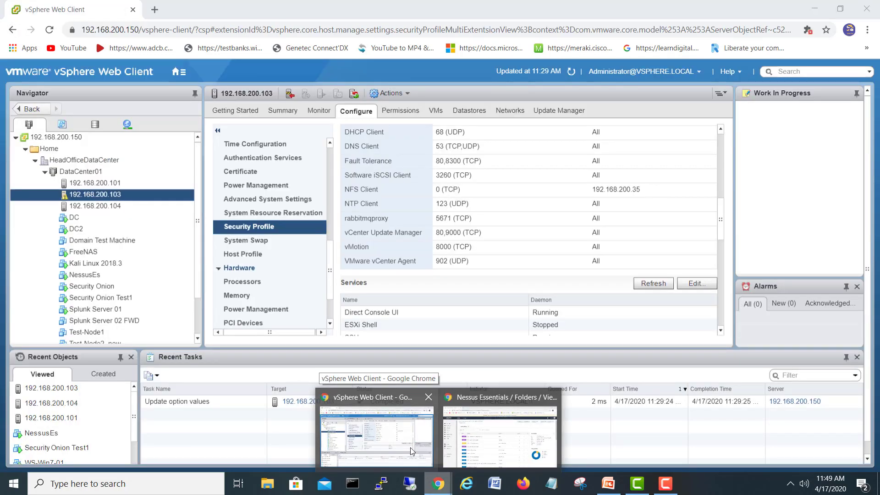
{"action": "left_click", "coordinate": [411, 448]}
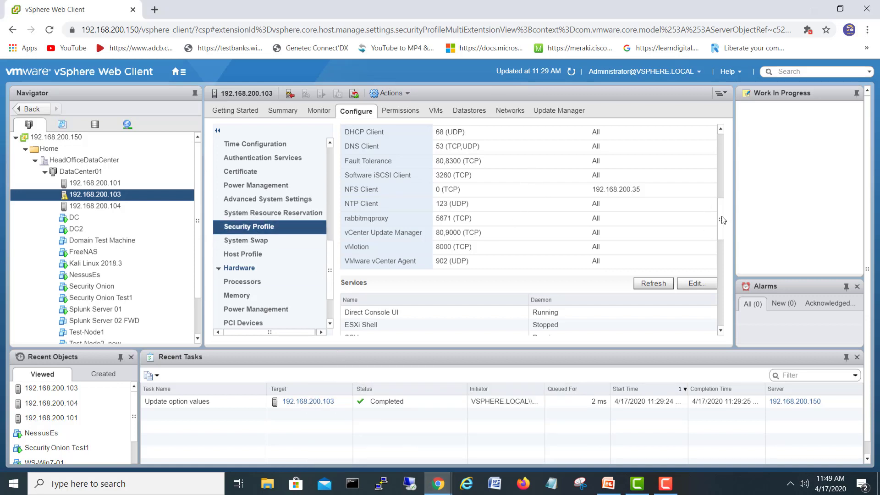
{"action": "left_click_drag", "start_coordinate": [723, 220], "coordinate": [735, 147]}
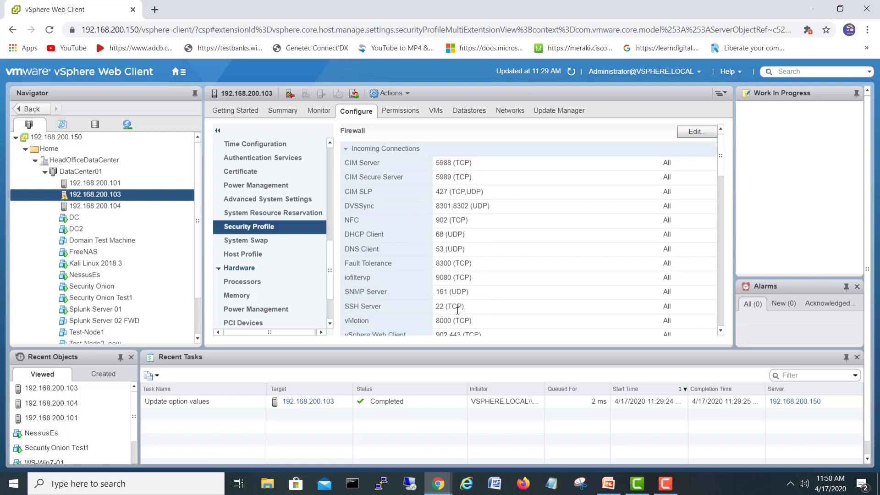
{"action": "double_click", "coordinate": [672, 308]}
{"action": "left_click_drag", "start_coordinate": [722, 166], "coordinate": [726, 277]}
{"action": "mouse_move", "coordinate": [439, 486]}
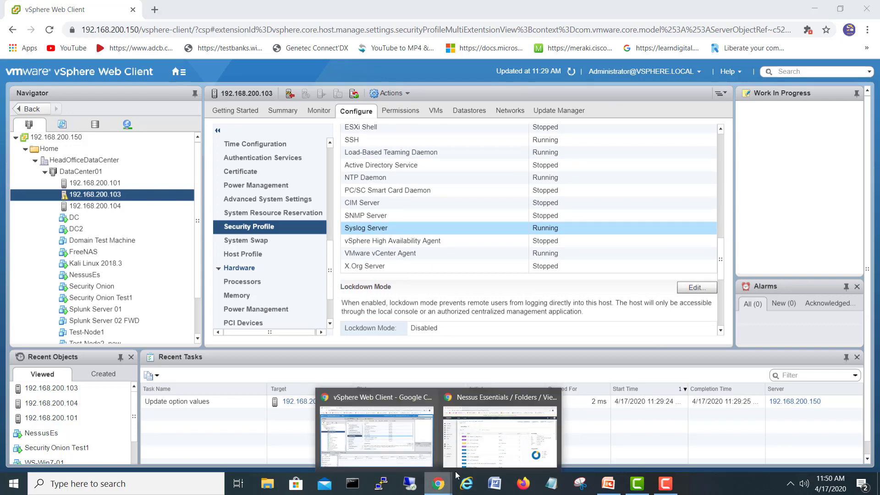
{"action": "left_click", "coordinate": [501, 448]}
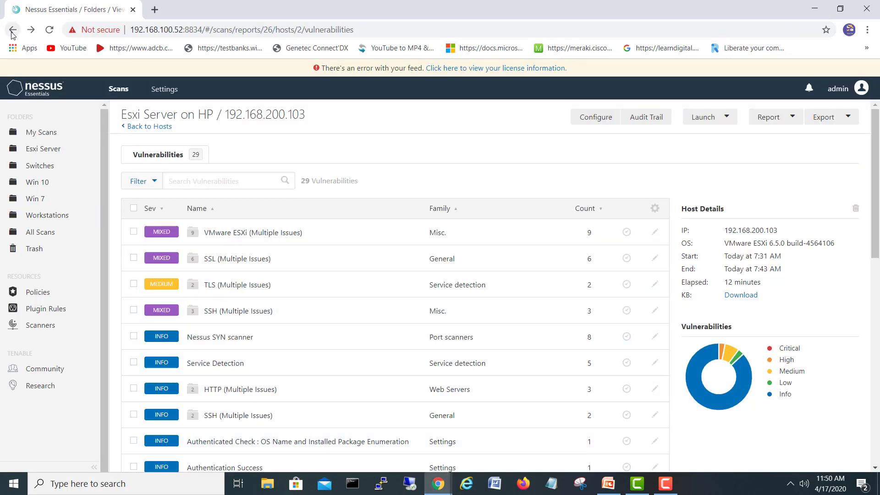
Return to the scan's Hosts page and switch to PowerPoint slide 4 on scanning the Esxi Server
{"action": "left_click", "coordinate": [13, 29]}
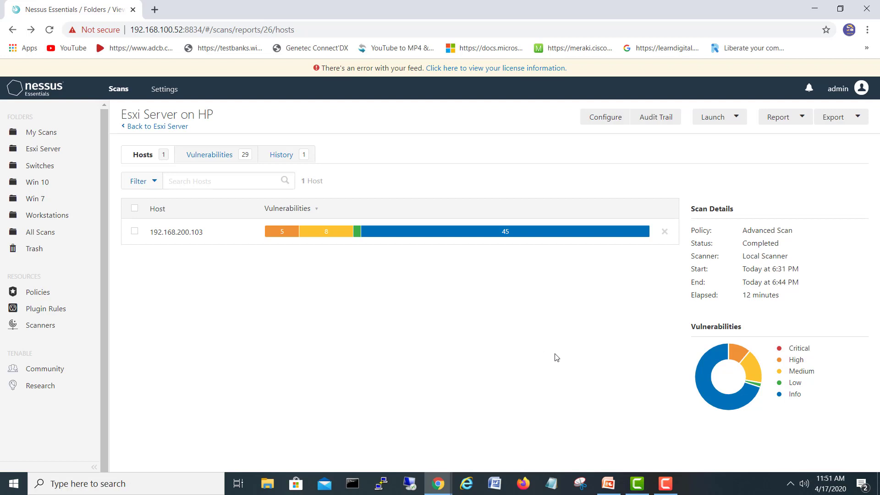
{"action": "left_click", "coordinate": [611, 482]}
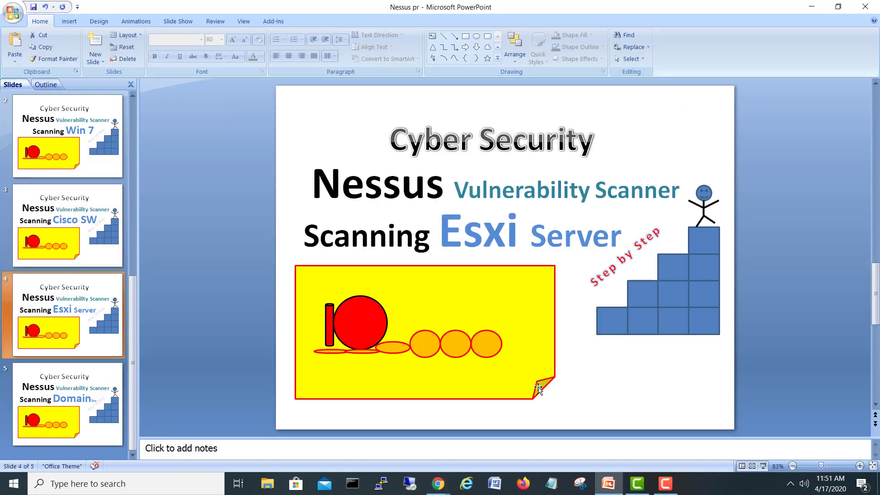